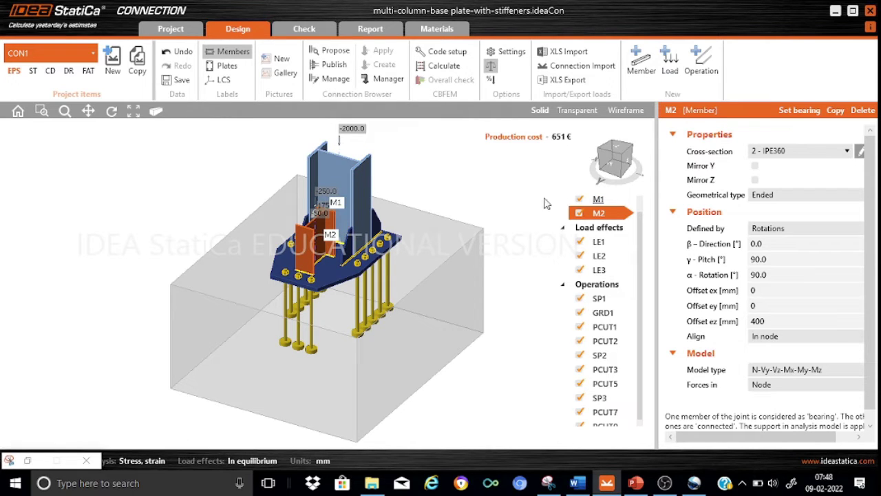
Step: Review the properties of columns M1 and M2, and base plate SP1 with its operation type and bevelled corners in the plate editor
left_click(598, 200)
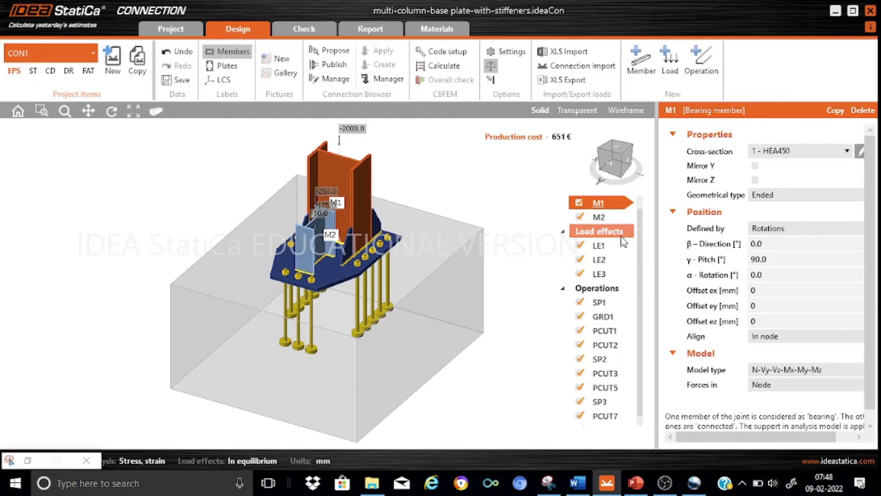
left_click(608, 219)
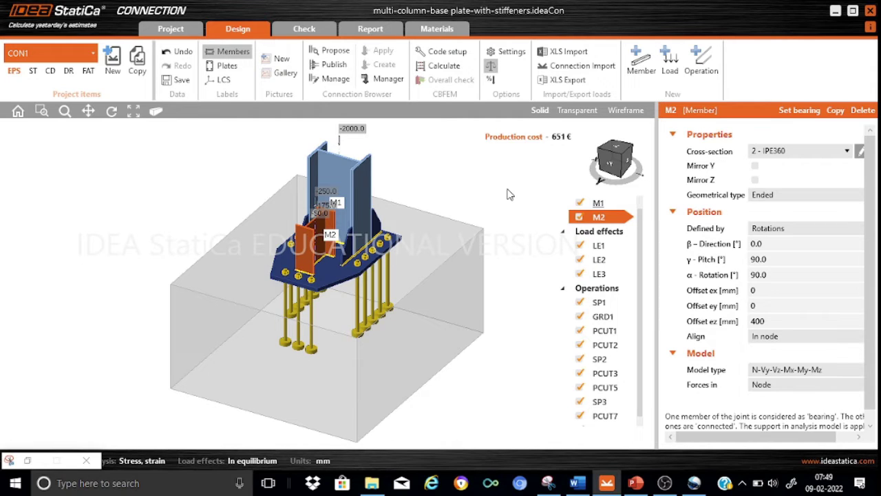
left_click(613, 308)
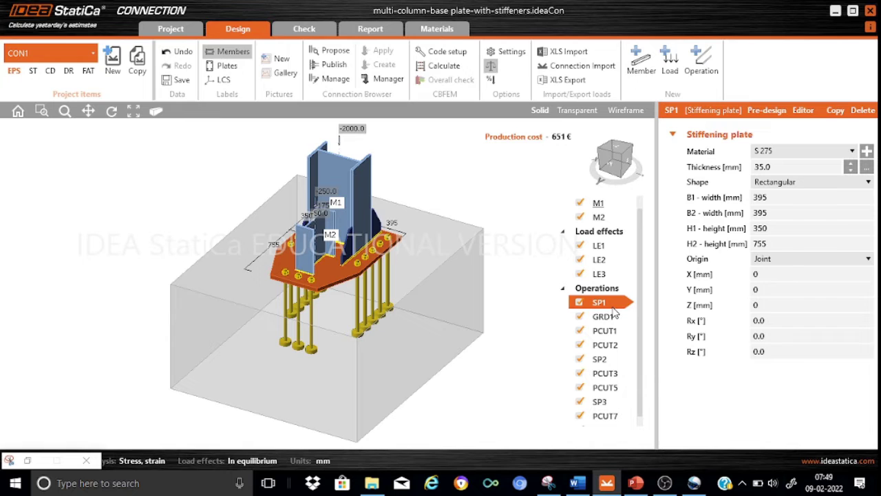
left_click(710, 61)
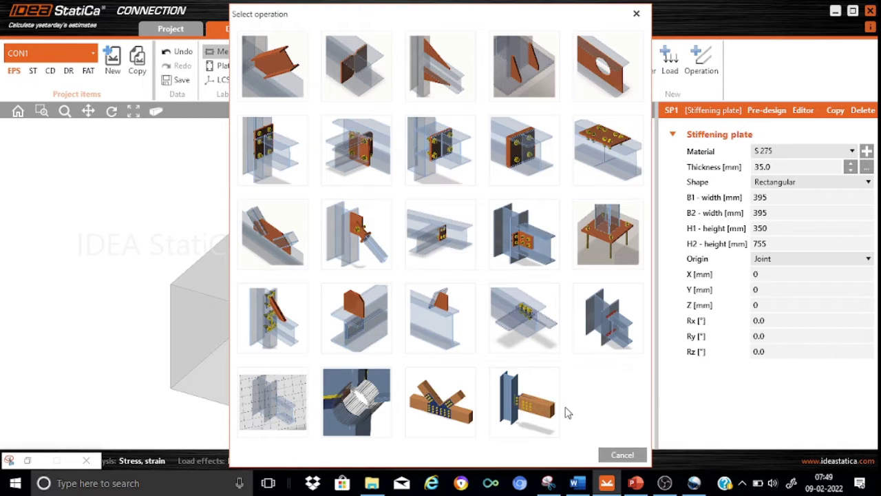
left_click(617, 453)
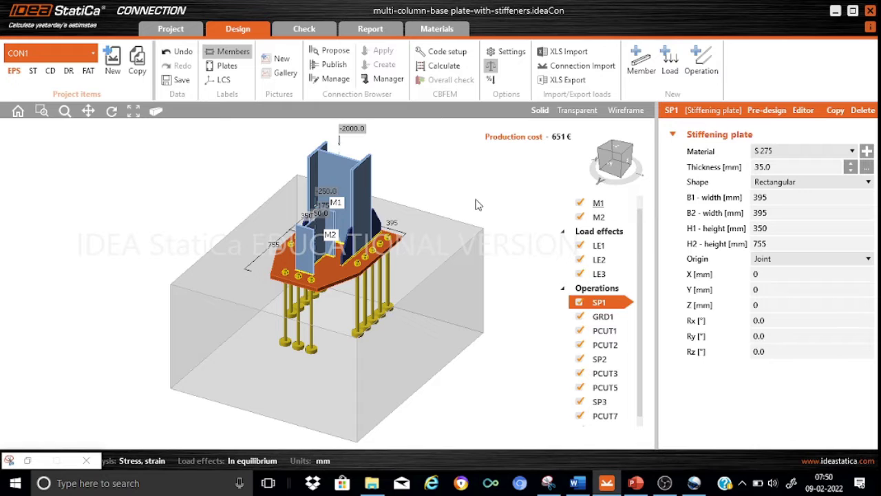
left_click(804, 112)
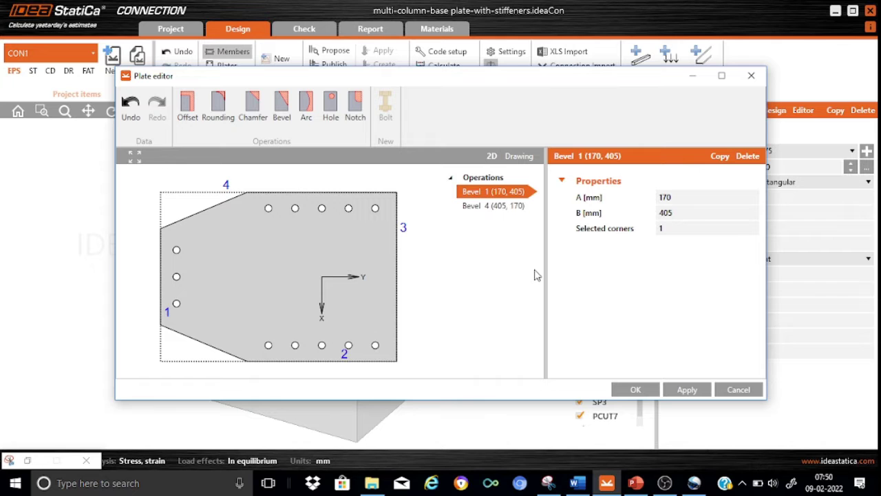
left_click(739, 390)
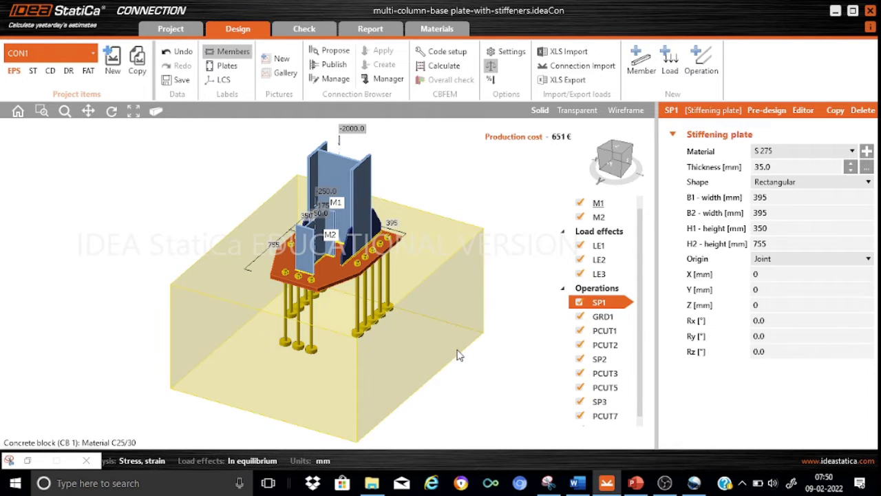
Step: Review anchor grid GRD1, including its operation type, fastener settings and foundation block settings
left_click(597, 318)
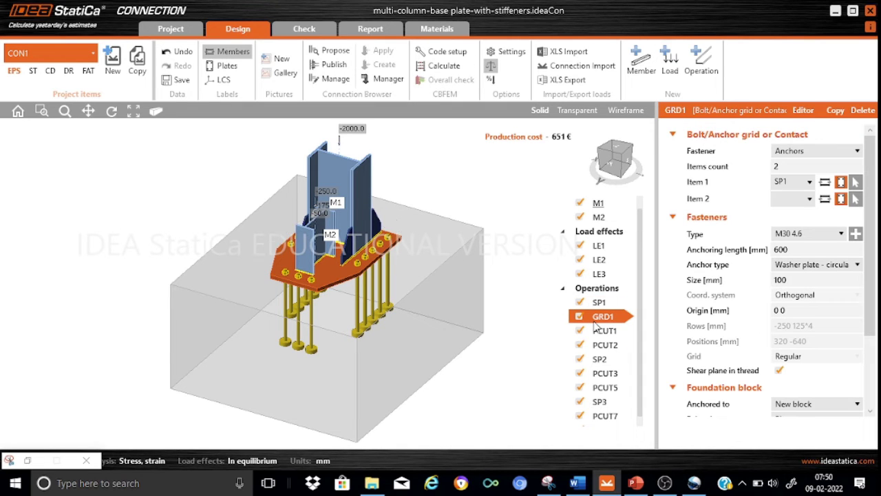
left_click(712, 67)
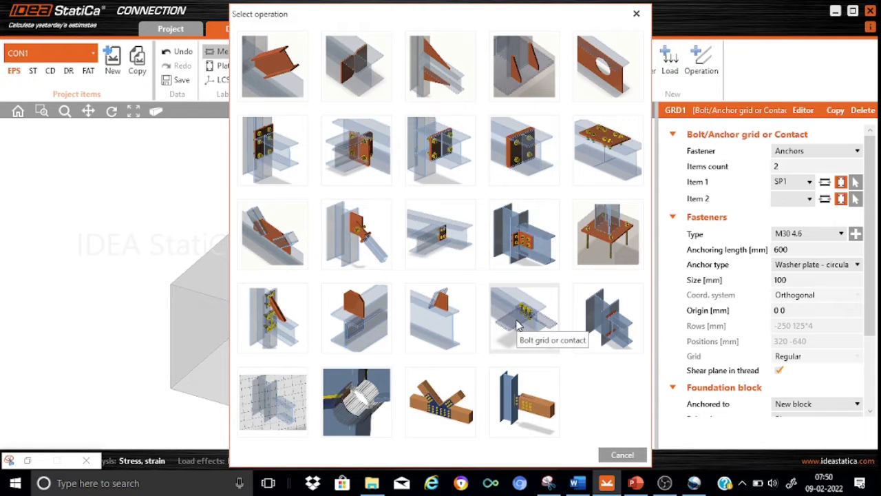
left_click(637, 13)
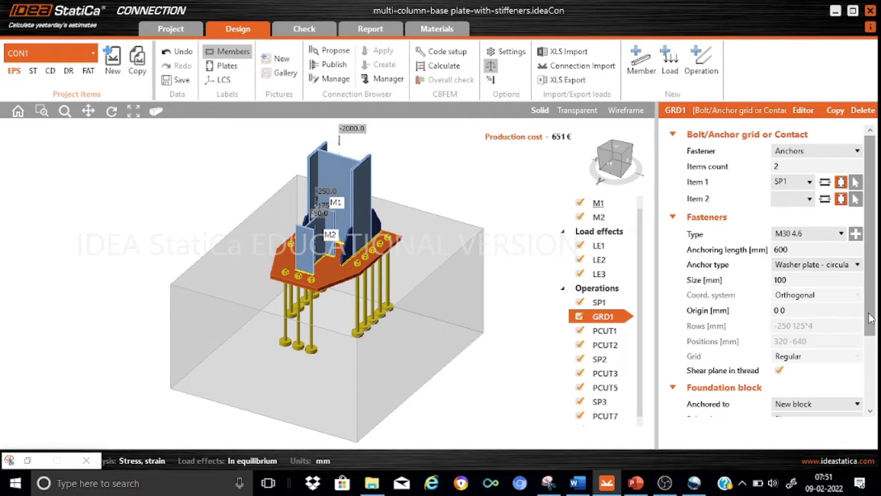
left_click_drag(871, 318, 871, 387)
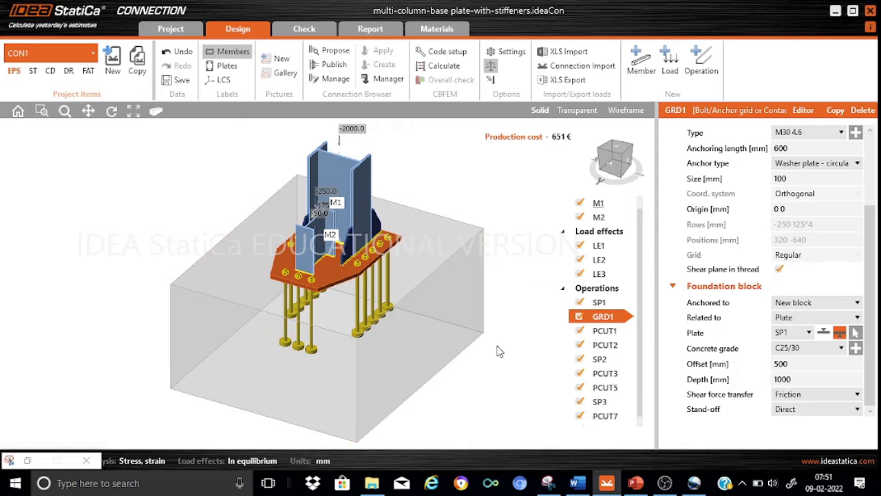
Step: Examine plate cuts PCUT1 and PCUT2 that weld the columns to the base plate, and locate the cut of plate operation type
left_click(600, 334)
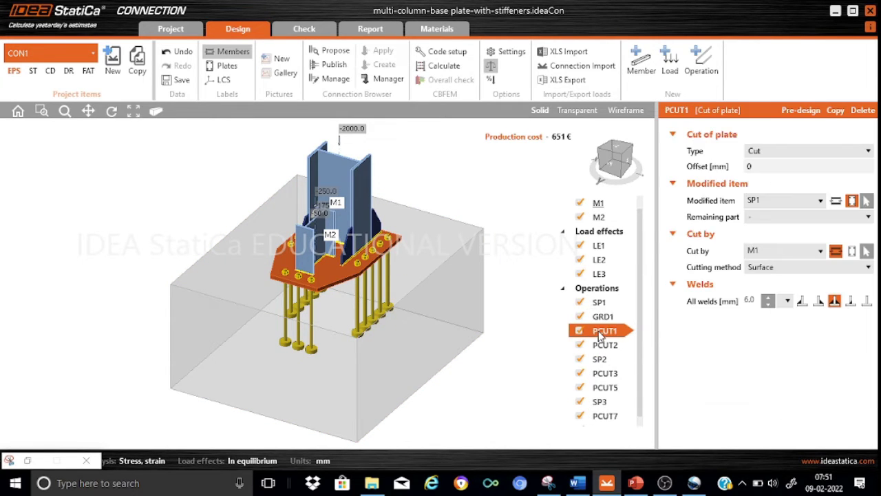
left_click(703, 69)
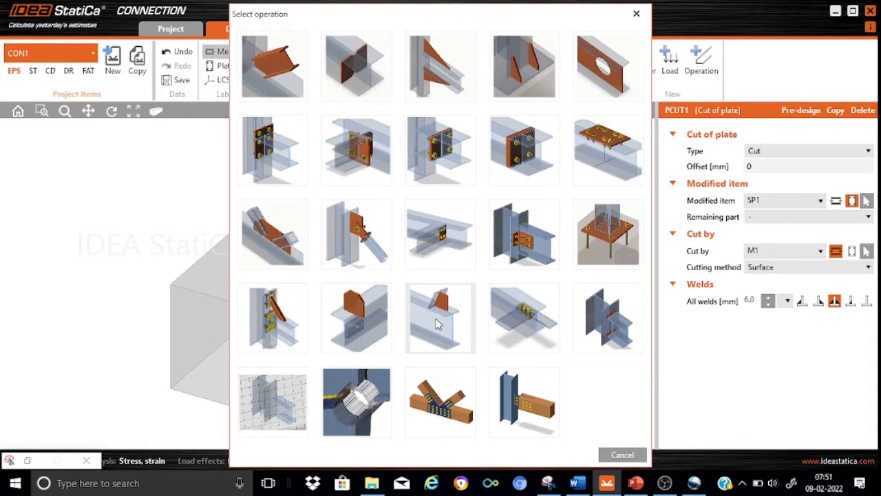
left_click(638, 16)
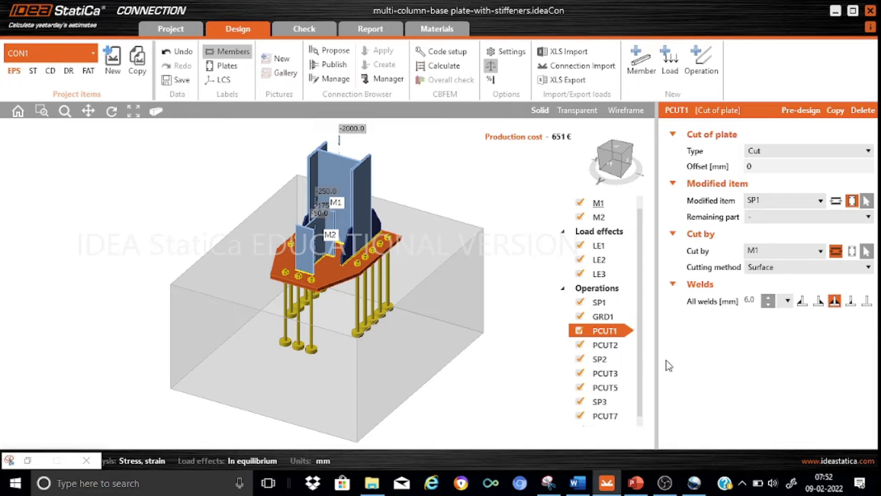
left_click(606, 346)
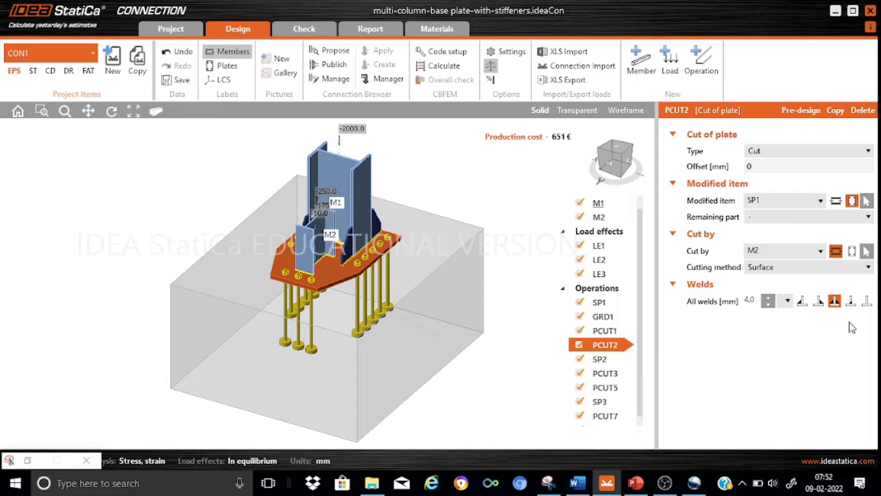
Step: Inspect stiffening plate SP2 on the bottom flange of M1, including its dimensions, placement and weld type
left_click(599, 358)
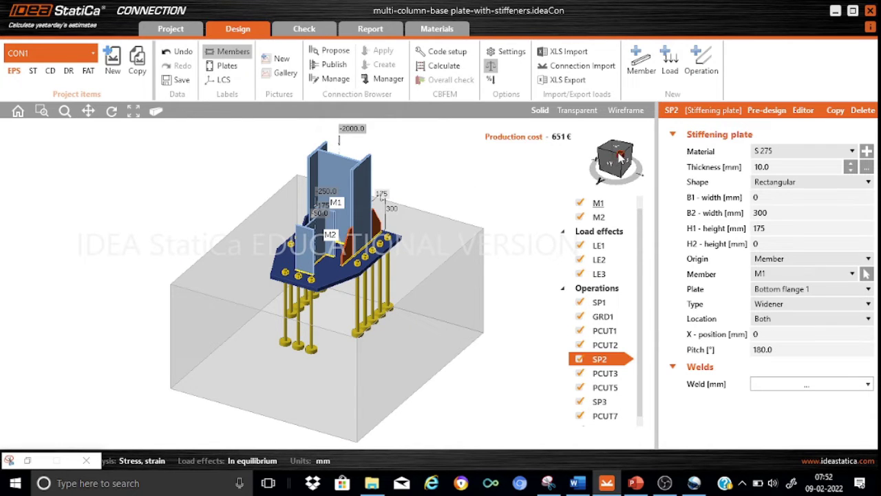
left_click_drag(618, 159, 609, 155)
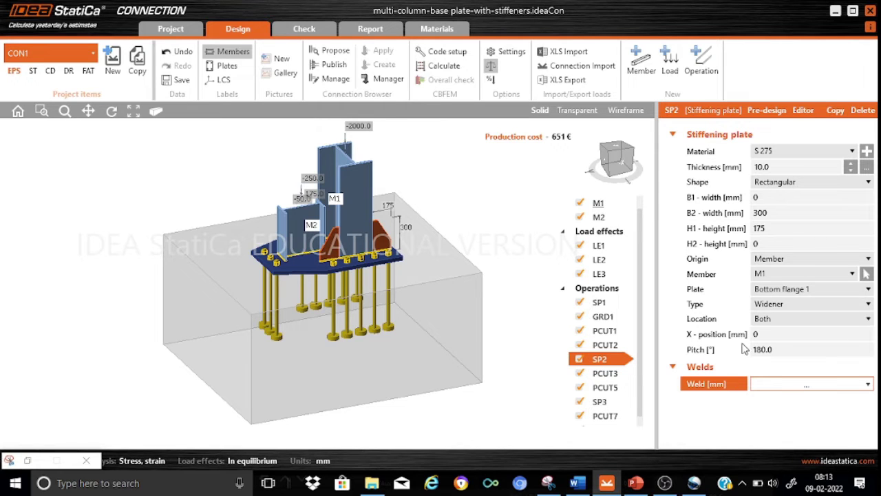
left_click(809, 387)
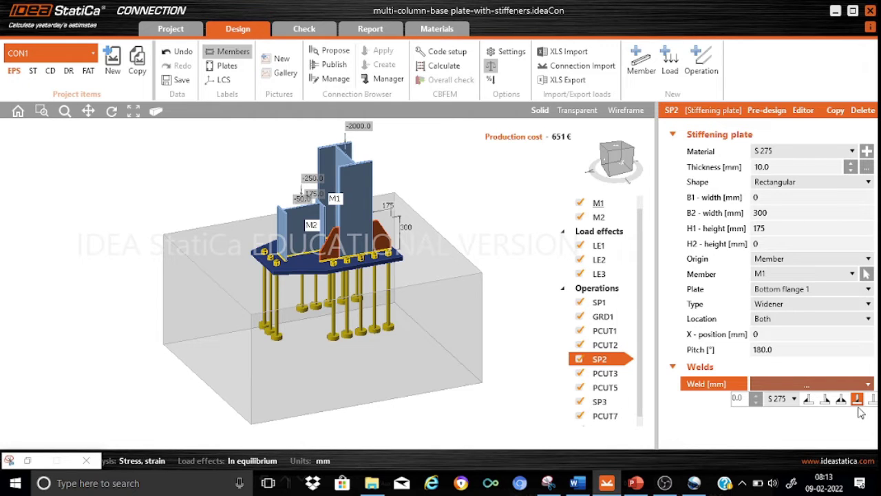
left_click(713, 414)
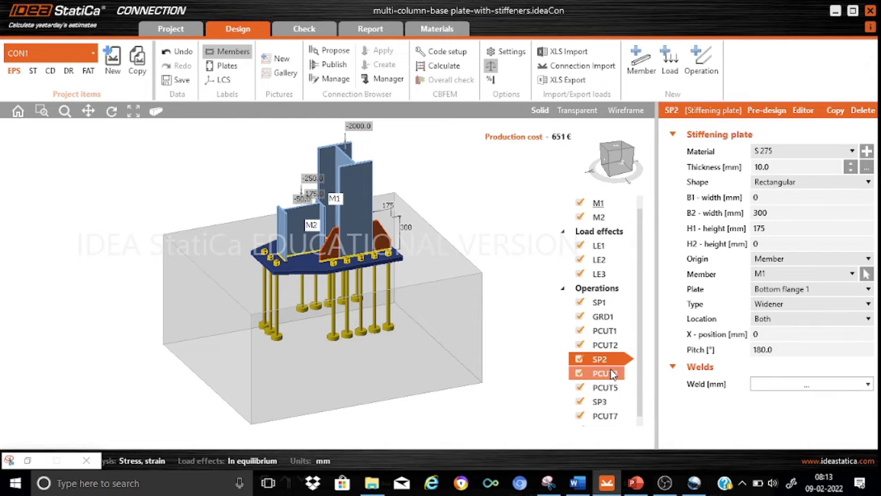
Step: Compare plate cuts PCUT3 and PCUT5, checking how stiffeners SP2a and SP2b are cut by and welded to the base plate
left_click(610, 373)
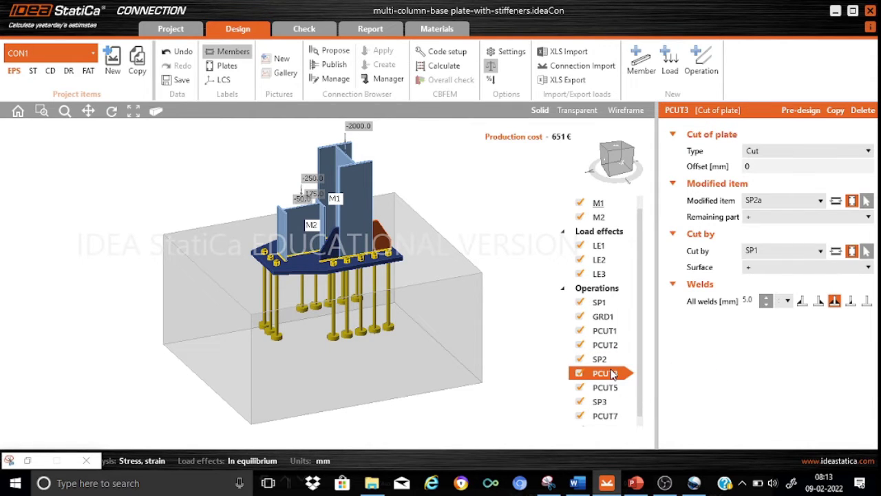
left_click(610, 388)
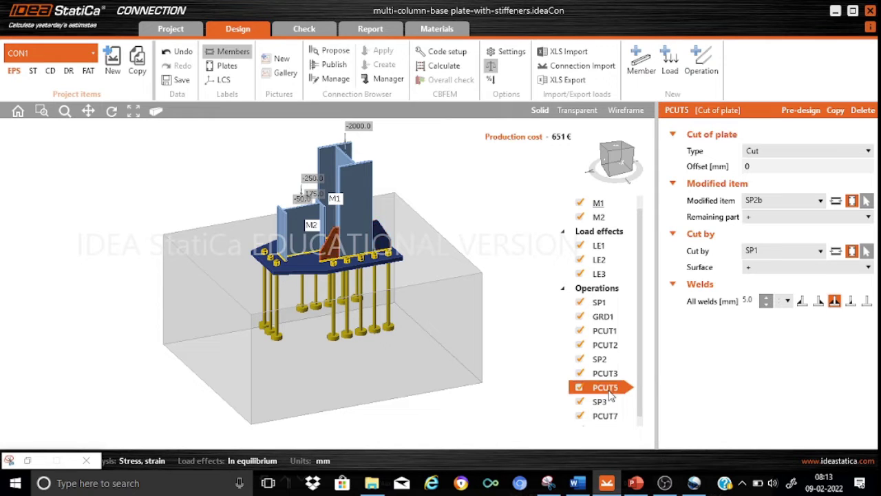
left_click(609, 372)
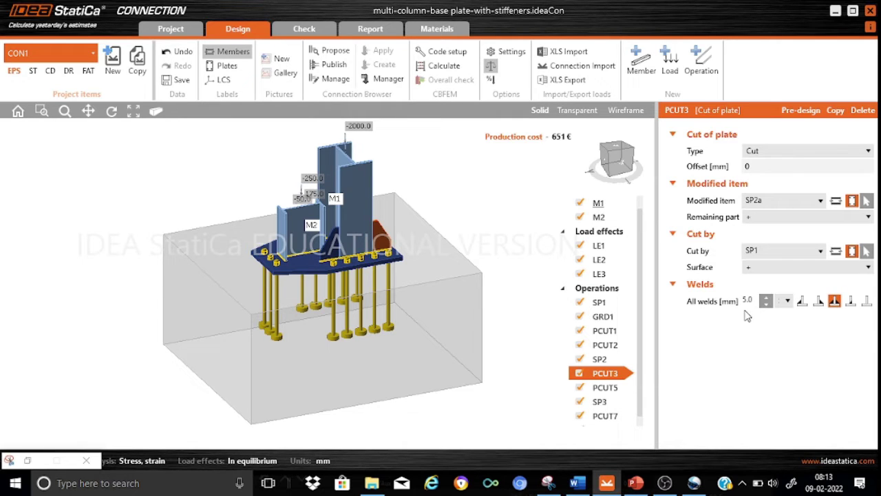
left_click(617, 389)
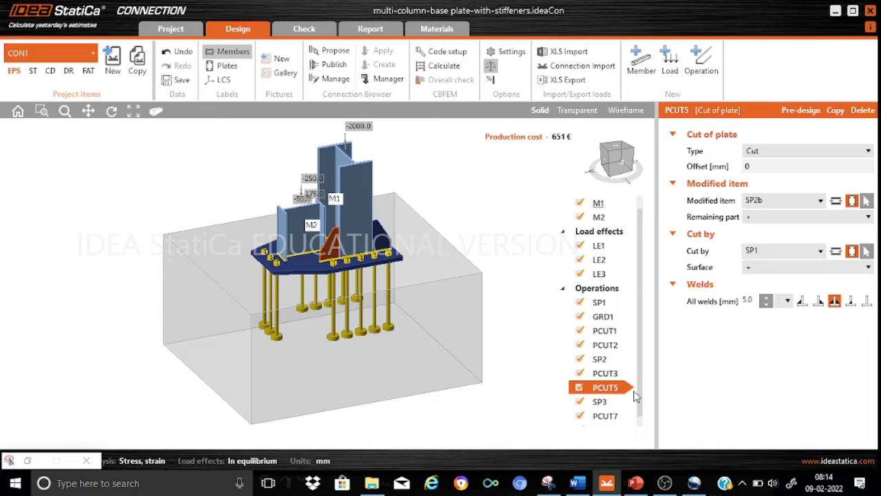
Step: Inspect stiffening plate SP3 on the top flange of M1, including its dimensions, placement and weld type
left_click(606, 405)
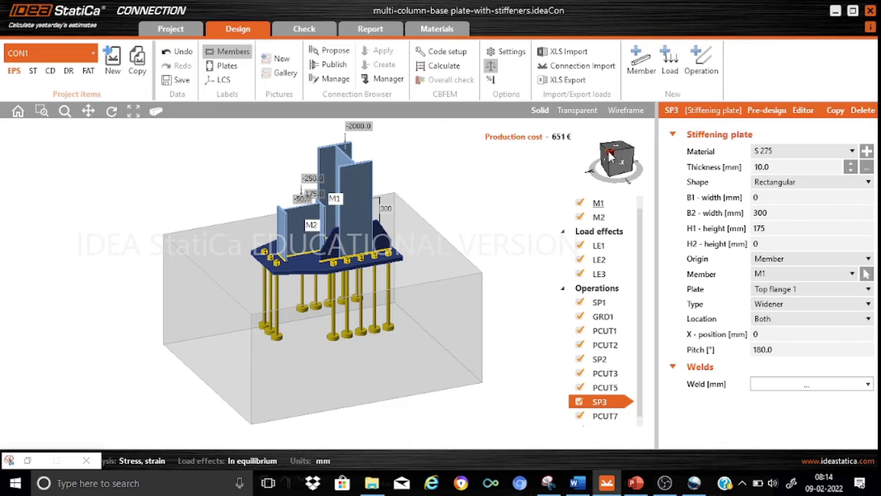
left_click_drag(610, 154, 599, 170)
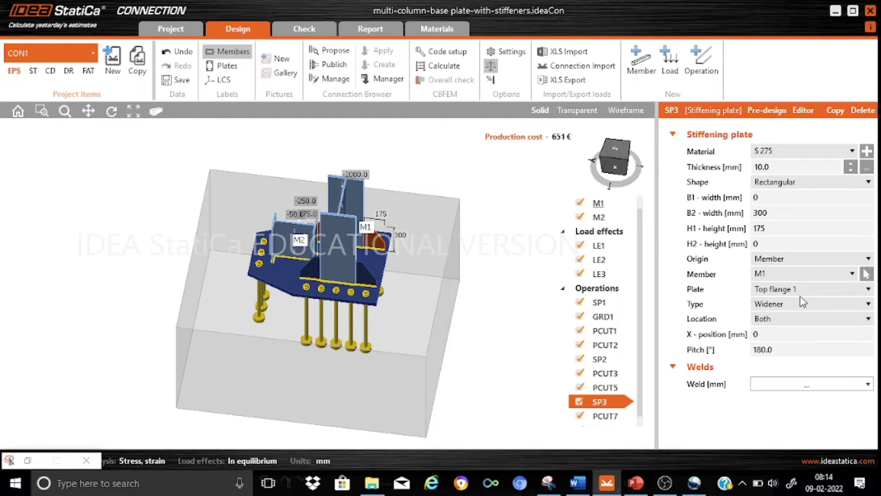
left_click(796, 386)
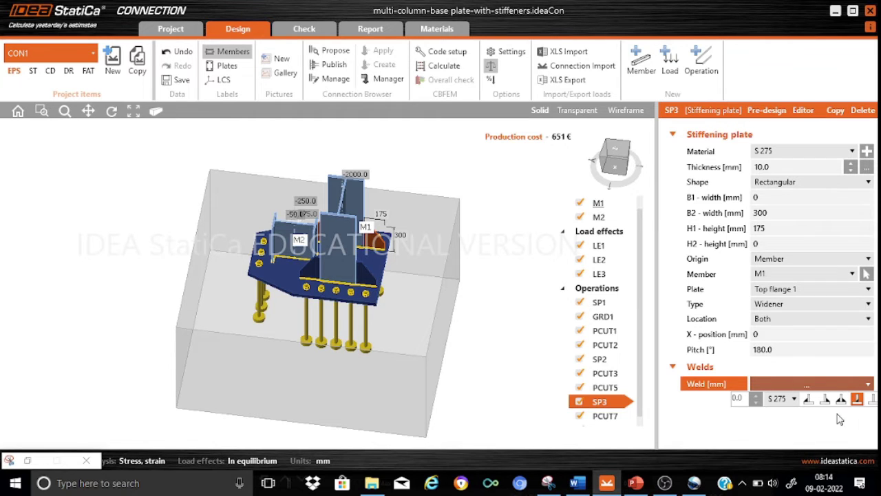
left_click(532, 420)
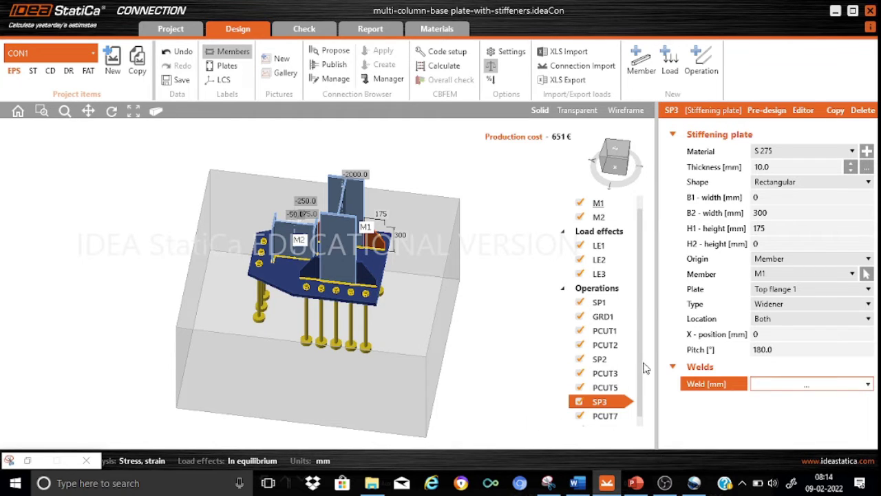
Step: Review plate cuts PCUT7 and PCUT9, which weld stiffeners SP3a and SP3b to the base plate
scroll(636, 399, "down", 1)
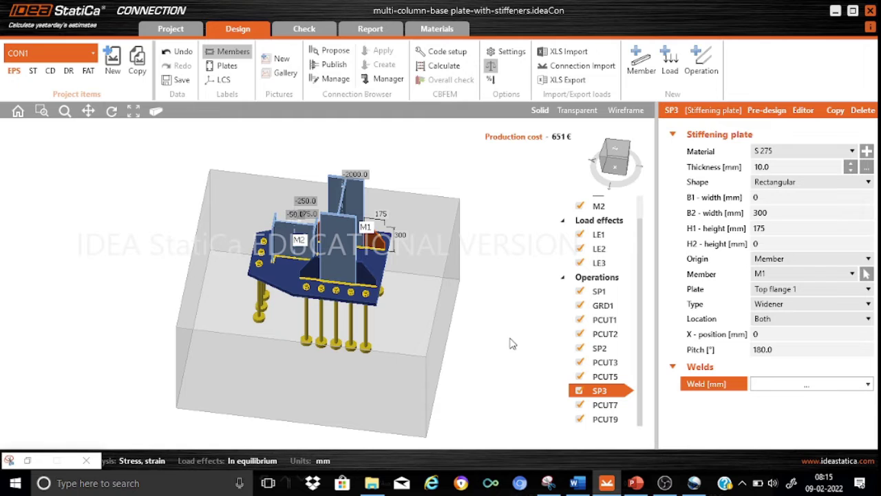
left_click(618, 408)
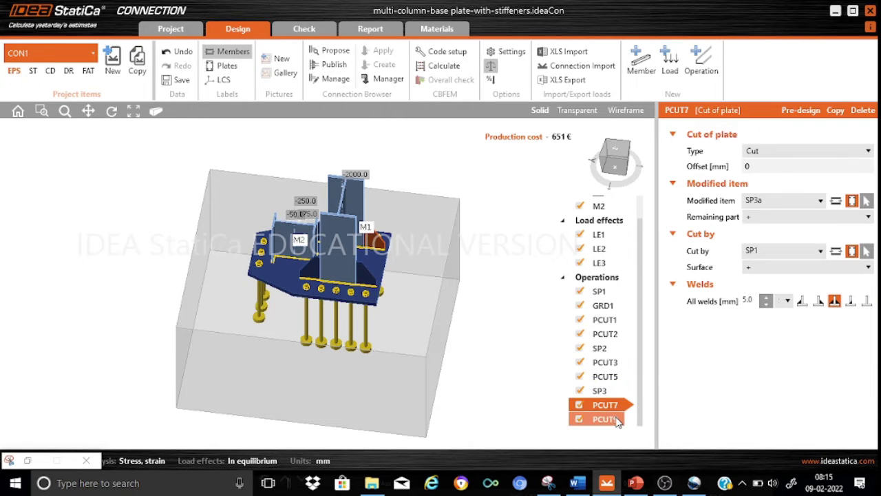
left_click(618, 420)
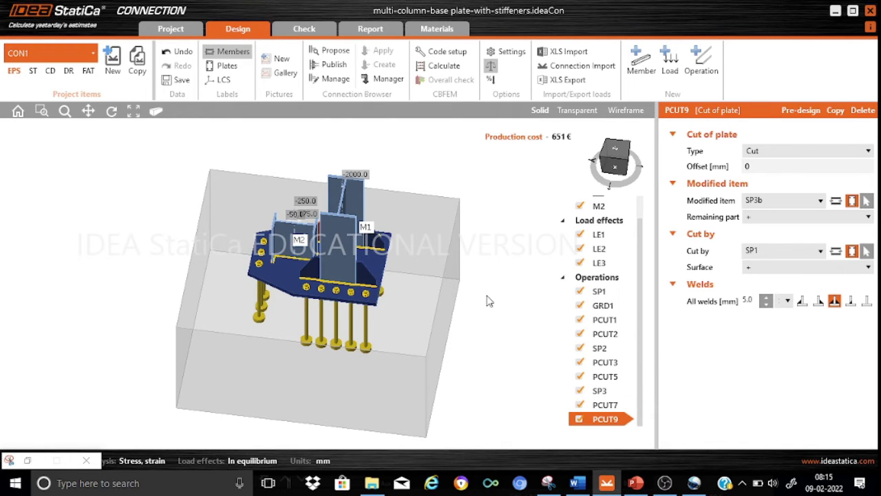
Step: Examine the individual anchor coordinates of grid GRD1 in the plate editor and look closely at the anchors in the model
left_click(597, 307)
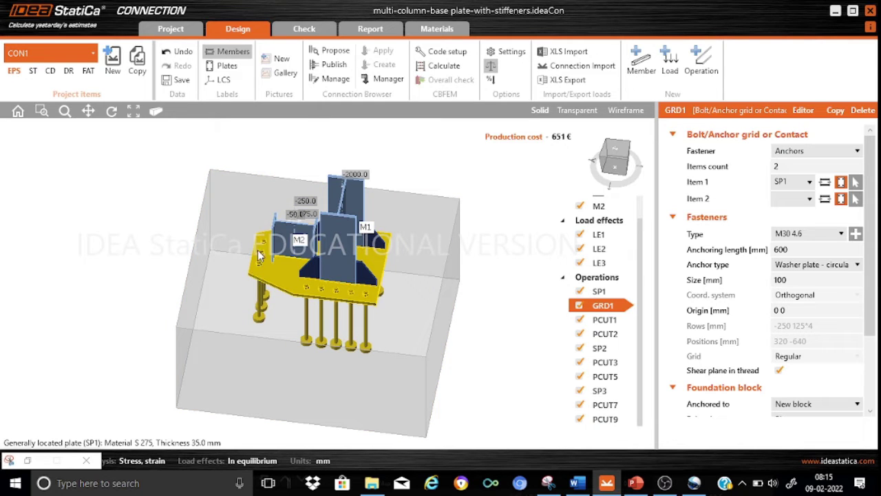
left_click(807, 113)
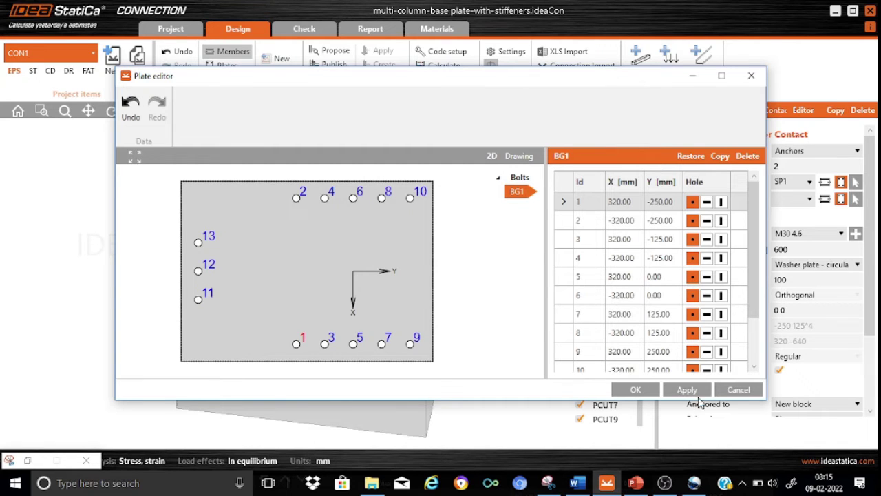
left_click(738, 390)
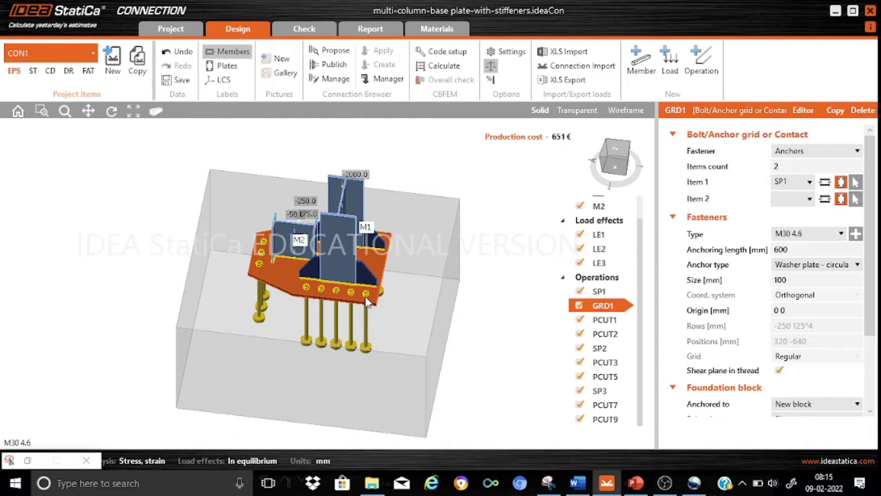
scroll(421, 320, "up", 5)
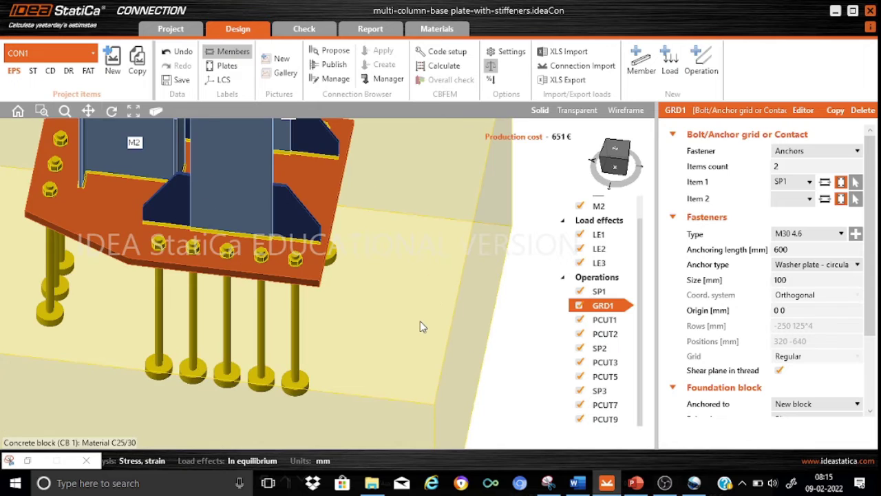
scroll(420, 321, "down", 8)
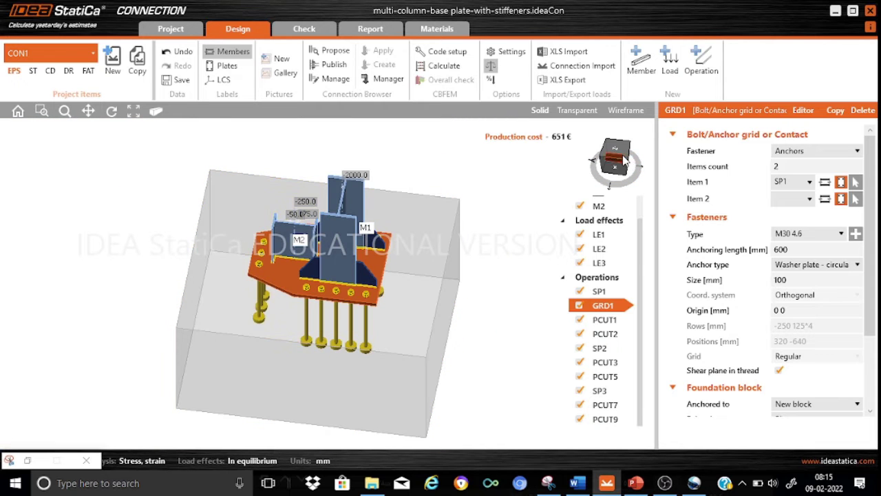
Step: Review load effects LE1, LE2 and LE3, comparing the forces and moments applied to members M1 and M2 and the unbalanced forces
left_click(625, 158)
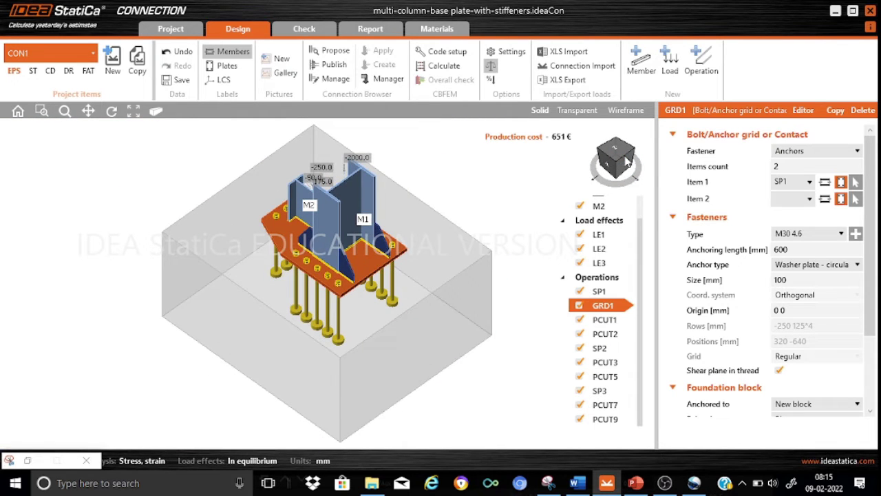
left_click(626, 160)
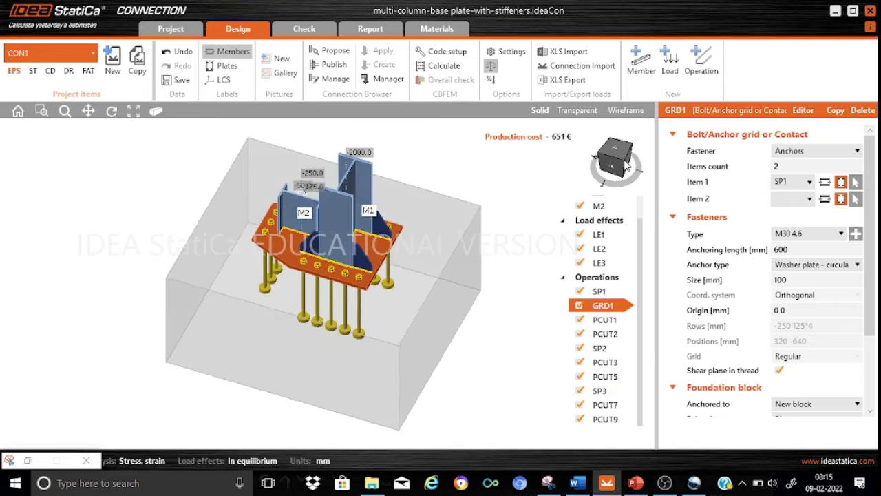
mouse_move(627, 165)
left_mouse_down()
mouse_move(665, 176)
mouse_move(724, 168)
mouse_move(645, 163)
left_mouse_up()
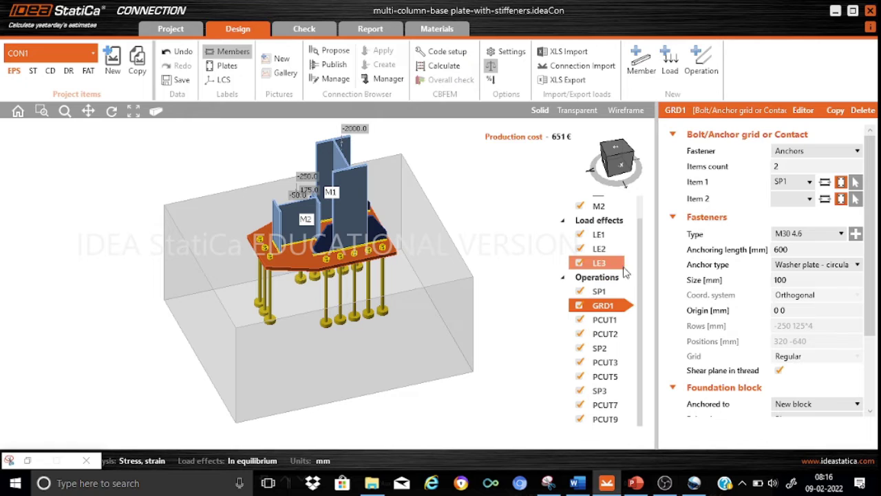
left_click(612, 237)
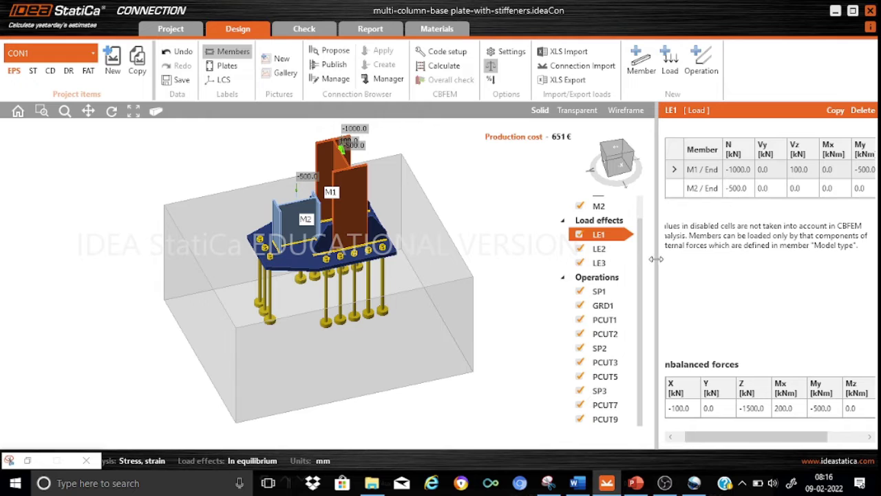
left_click(598, 248)
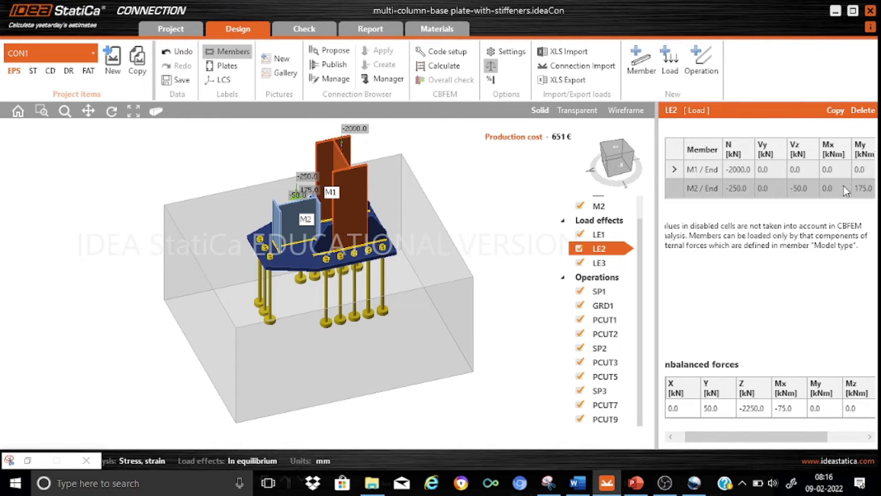
left_click(601, 266)
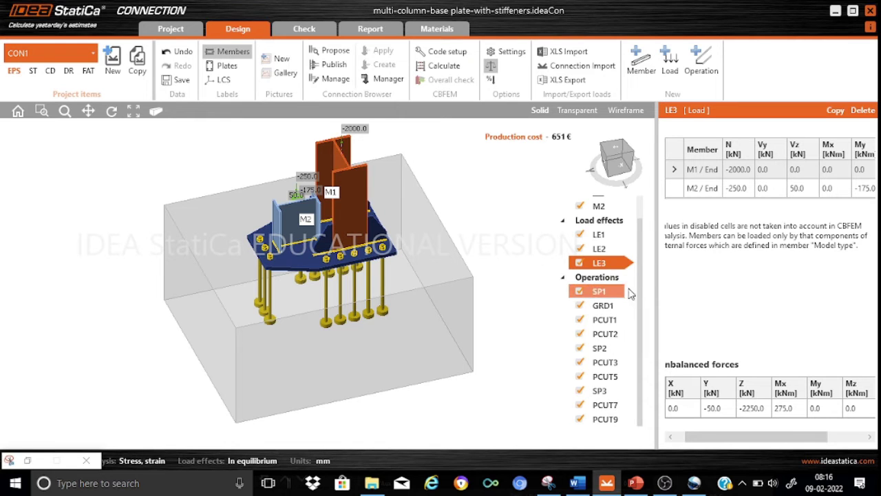
scroll(620, 289, "up", 2)
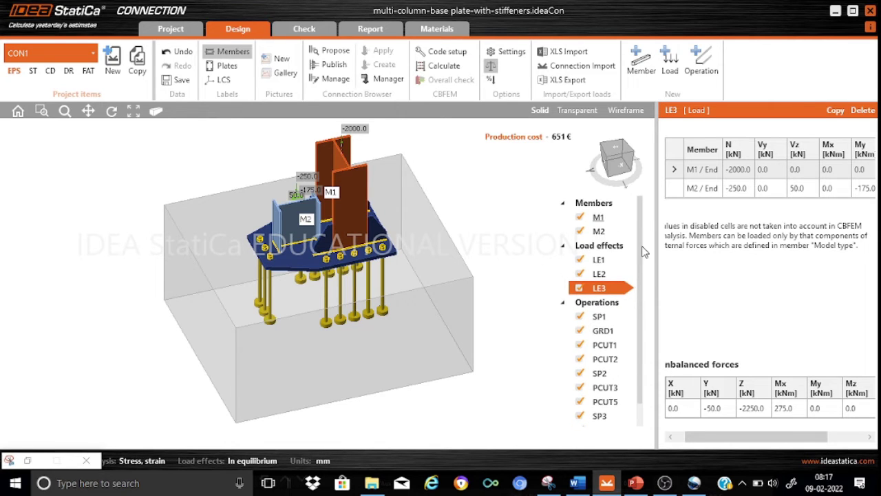
left_click(493, 204)
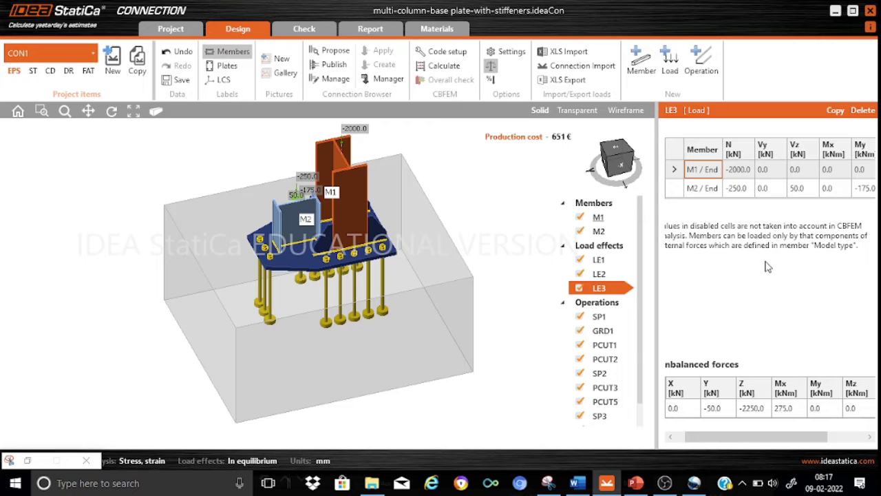
Step: Calculate the connection and show its plastic strain, with the plate check sorted by maximal equivalent plastic strain, highest first
left_click(446, 67)
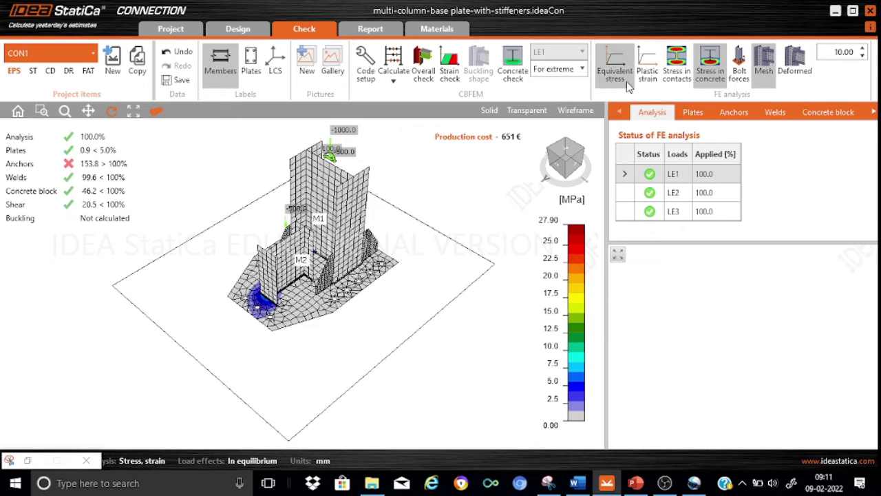
left_click(649, 74)
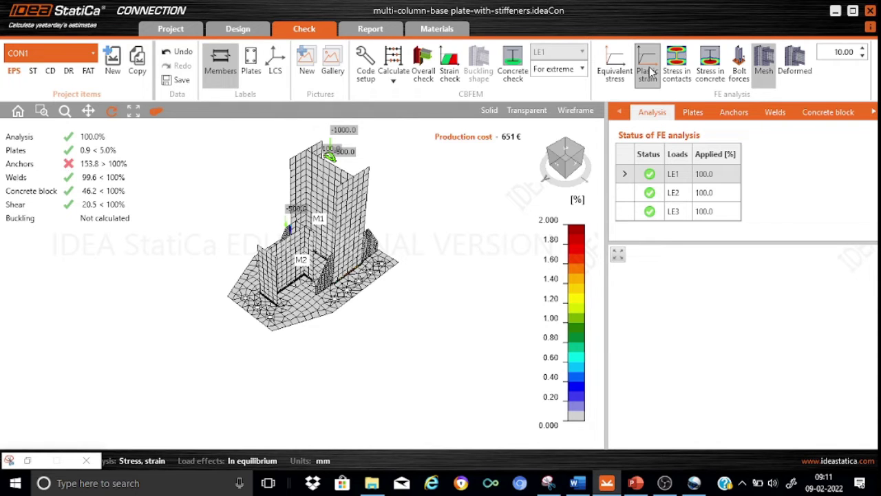
left_click(693, 112)
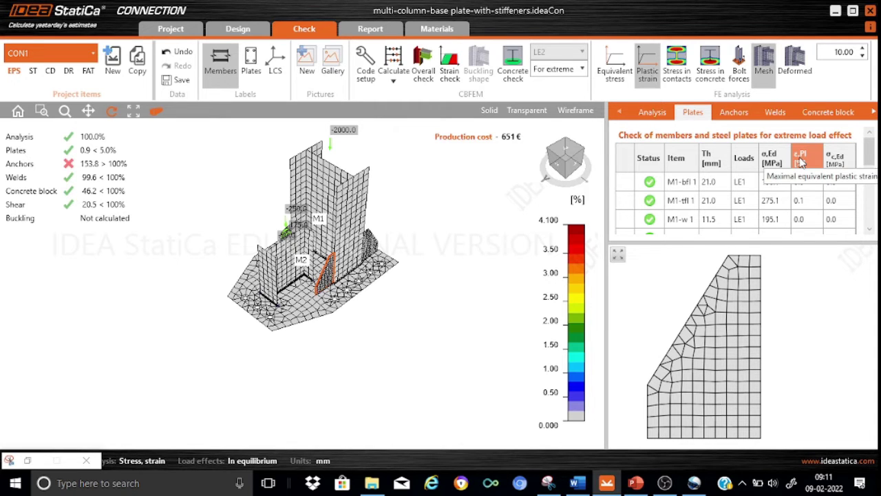
left_click(801, 162)
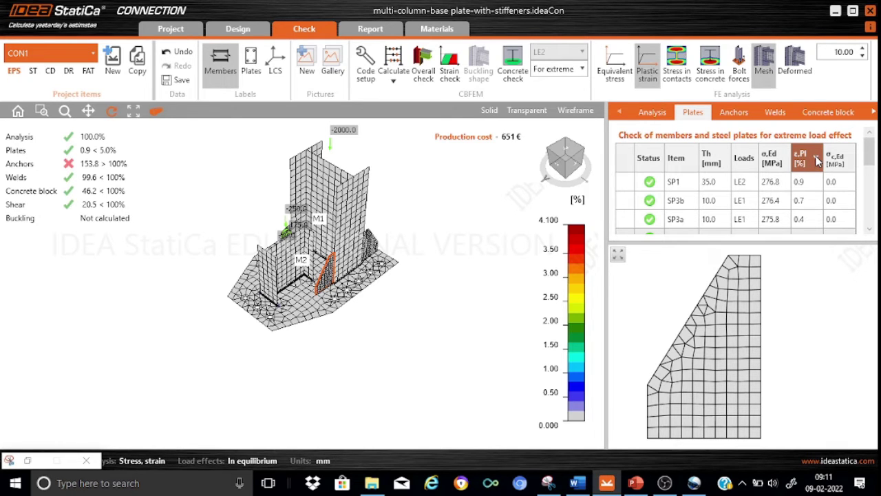
left_click(818, 160)
Step: Examine the plastic strain in base plate SP1 up close around the flange of M2, comparing it with the colour scale
left_click_drag(315, 334, 315, 334)
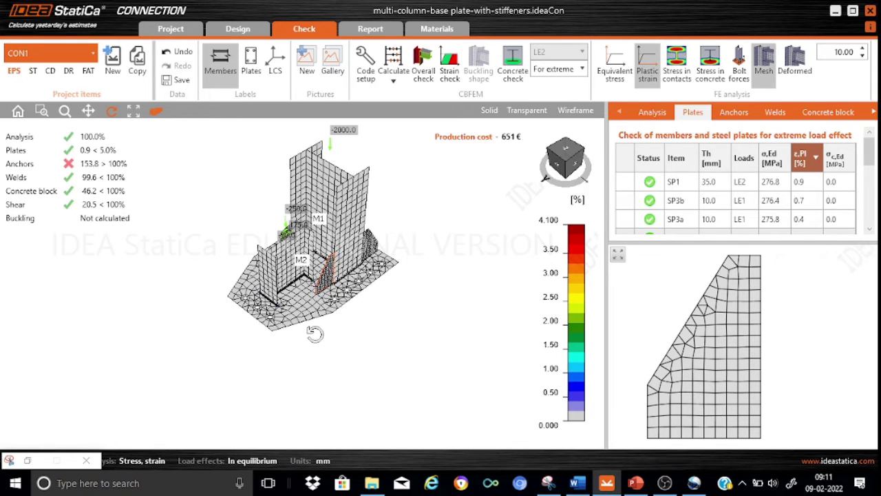
scroll(314, 334, "up", 3)
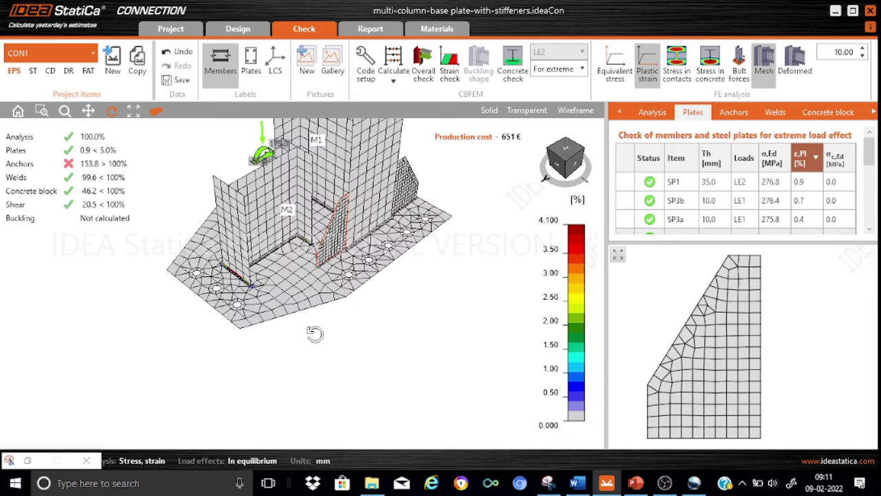
left_click(673, 182)
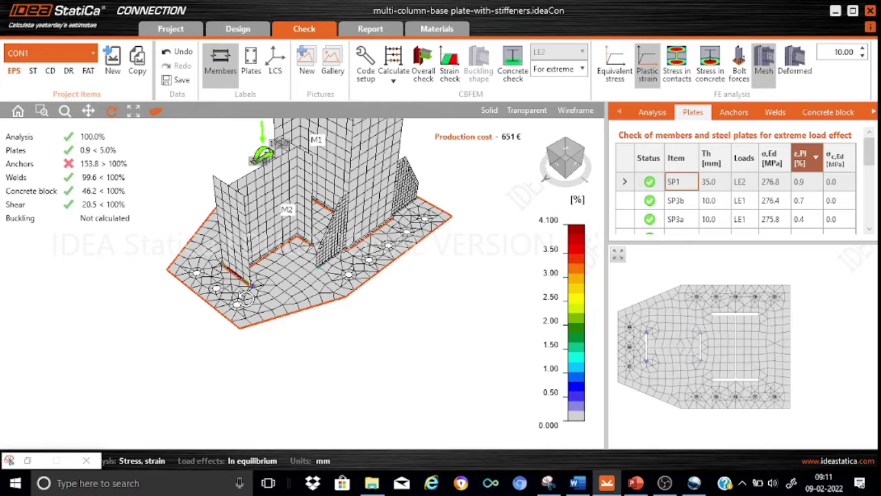
scroll(246, 298, "up", 3)
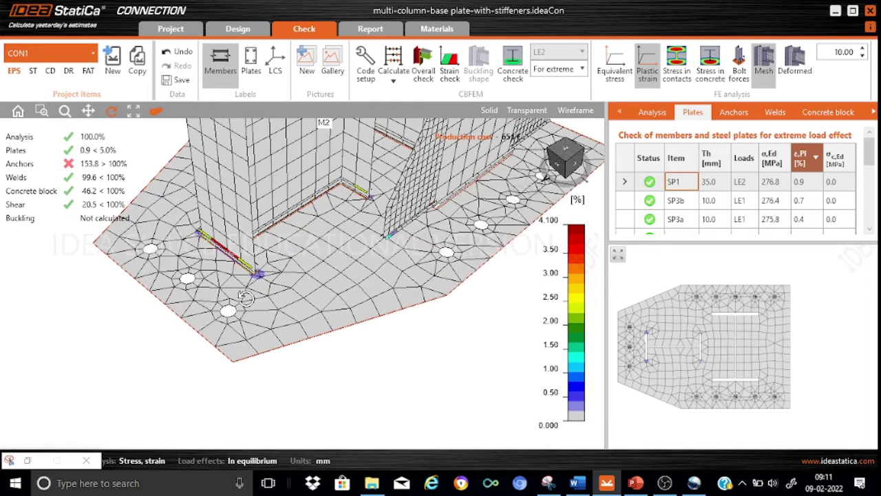
left_click_drag(235, 300, 255, 313)
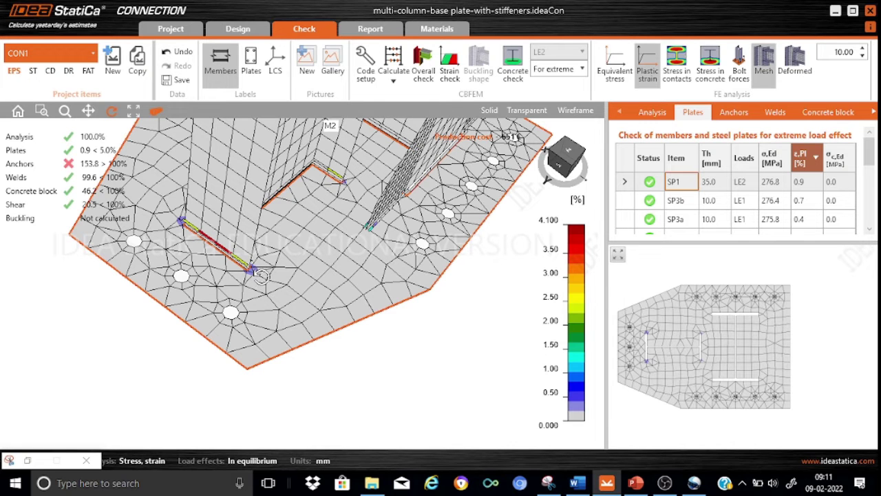
scroll(265, 269, "up", 2)
scroll(265, 269, "up", 2)
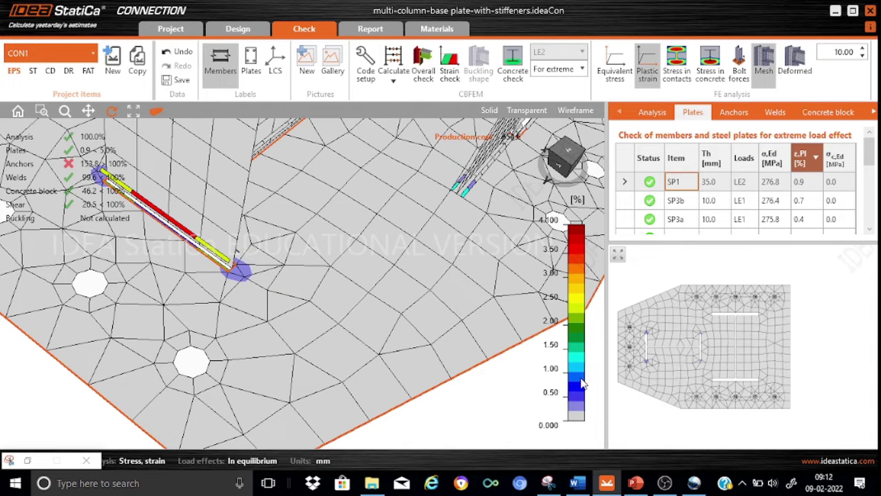
mouse_move(576, 383)
scroll(301, 318, "down", 3)
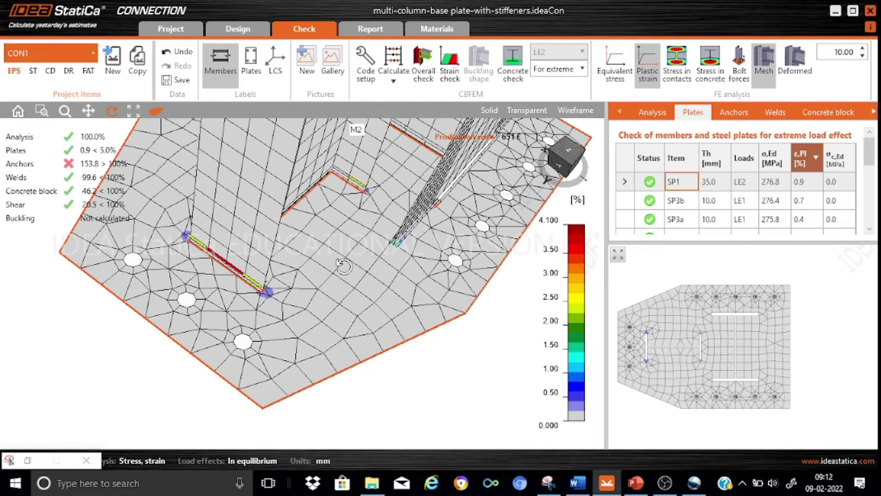
scroll(343, 266, "down", 2)
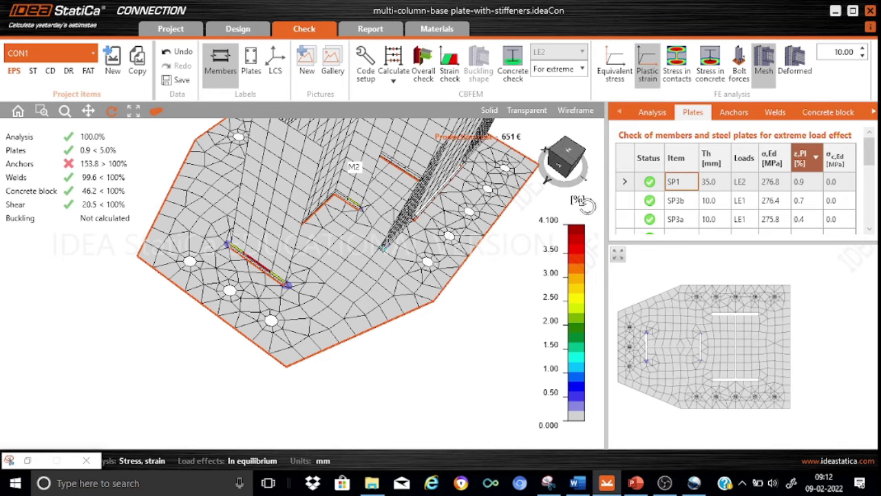
Step: Inspect the plastic strain distribution in stiffeners SP3b and SP3a, both in the model and in their plate detail views
left_click(676, 201)
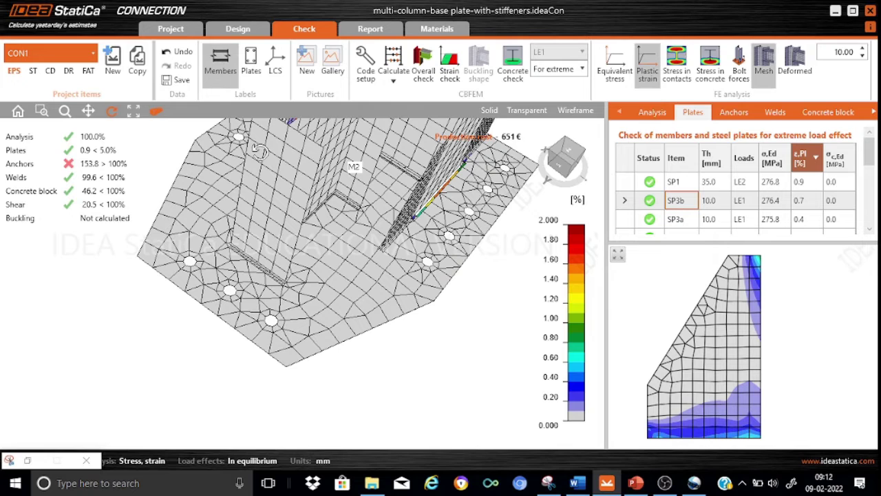
left_click(157, 113)
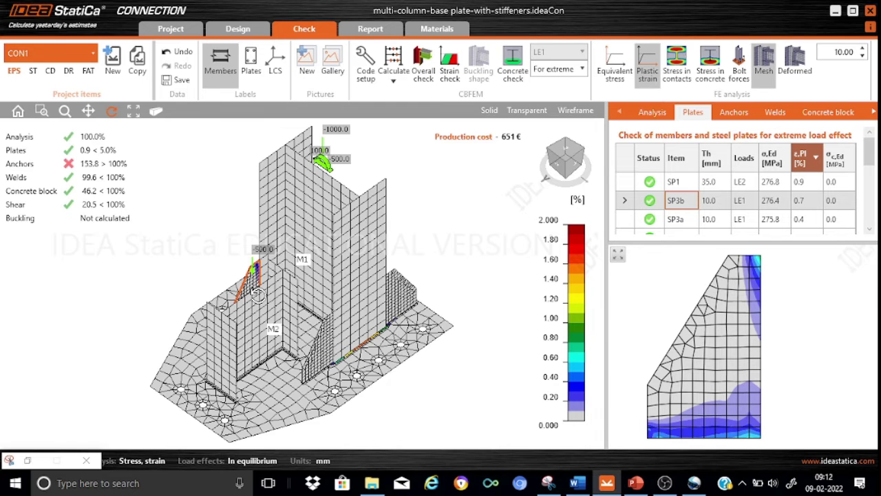
scroll(257, 294, "up", 5)
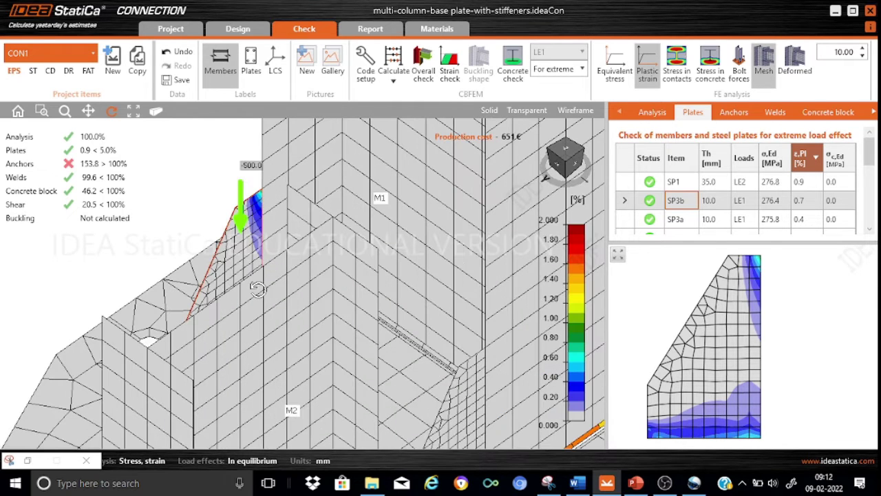
scroll(268, 247, "down", 5)
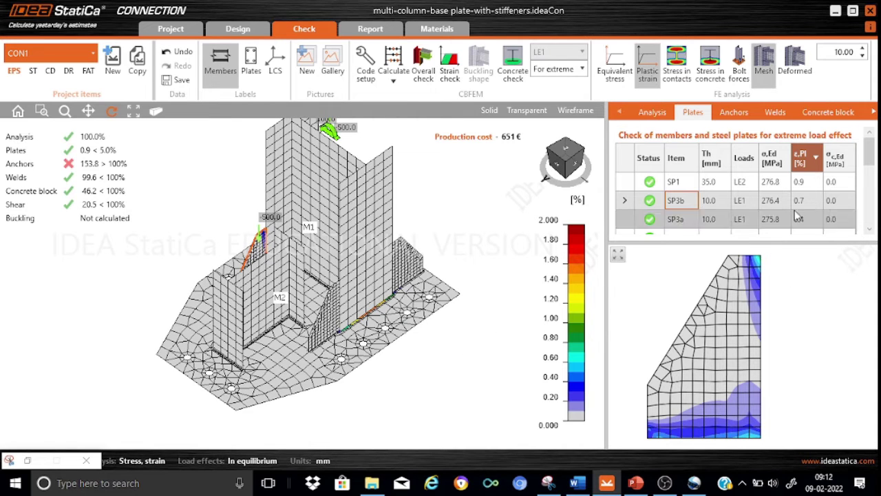
left_click(676, 221)
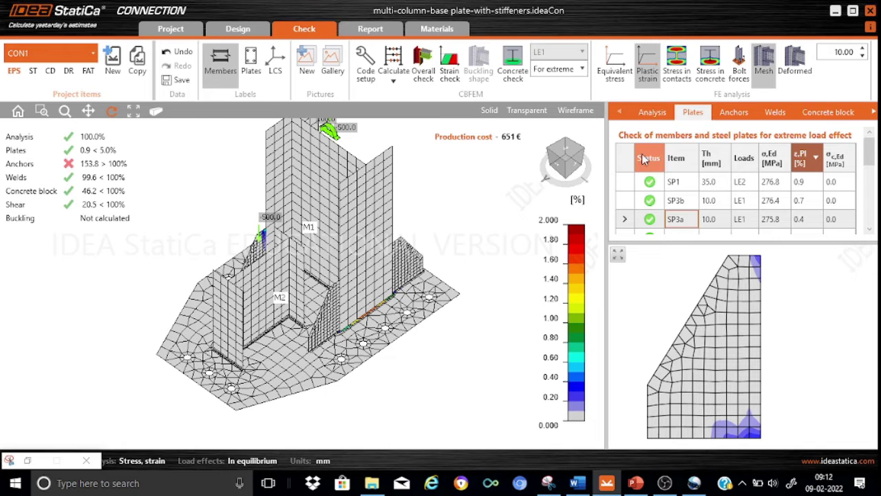
Step: Review the anchor and concrete block check results, and view the stress in concrete from beneath the base plate
left_click(731, 118)
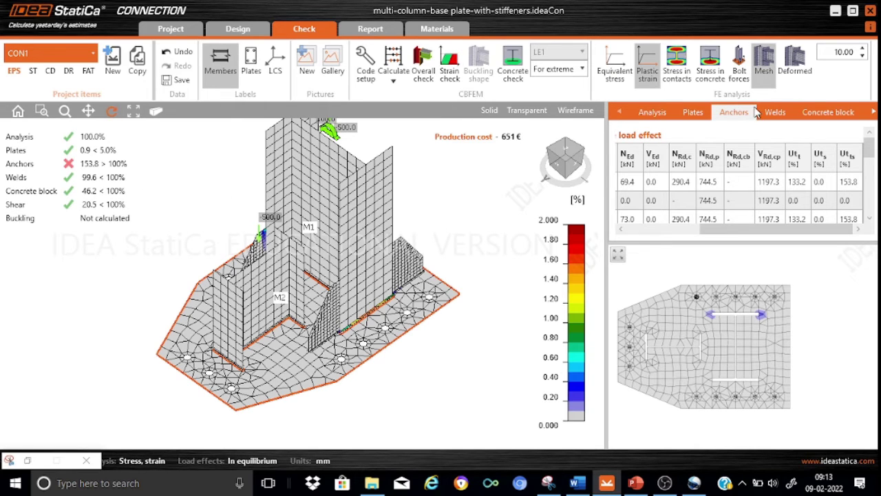
left_click(833, 113)
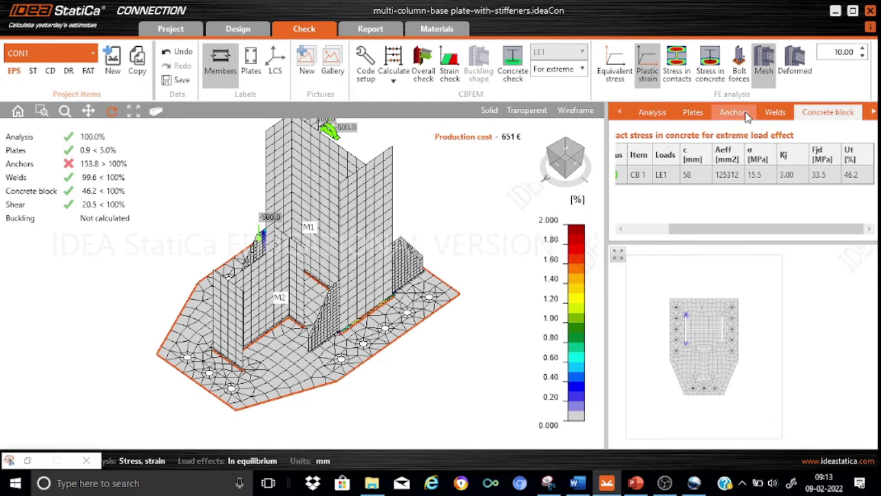
left_click(712, 76)
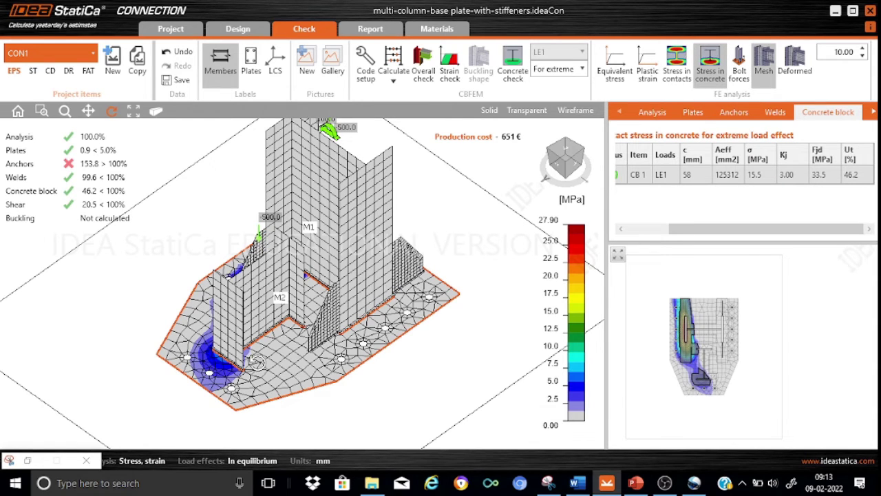
right_click_drag(257, 363, 306, 376)
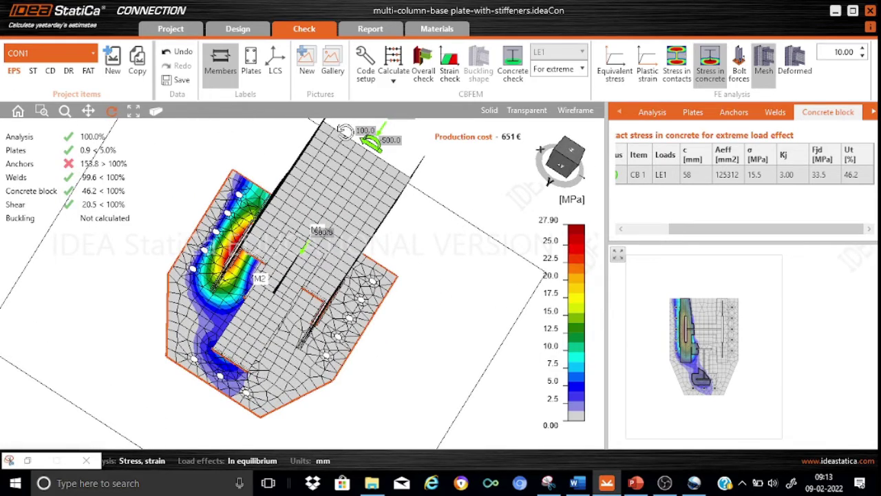
right_click_drag(209, 283, 203, 292)
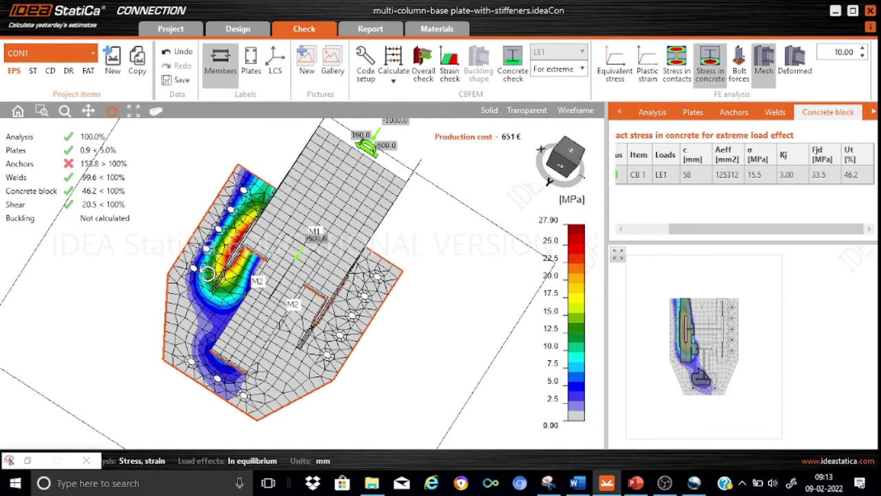
right_click_drag(208, 275, 207, 284)
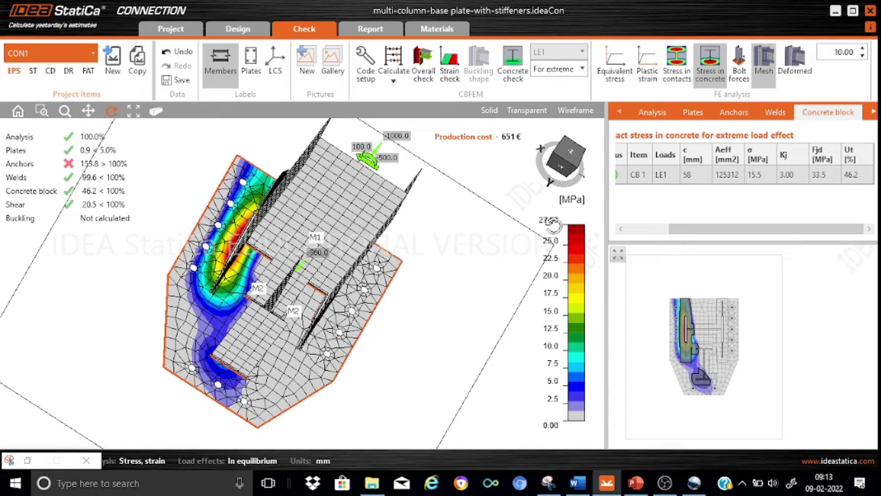
left_click(157, 113)
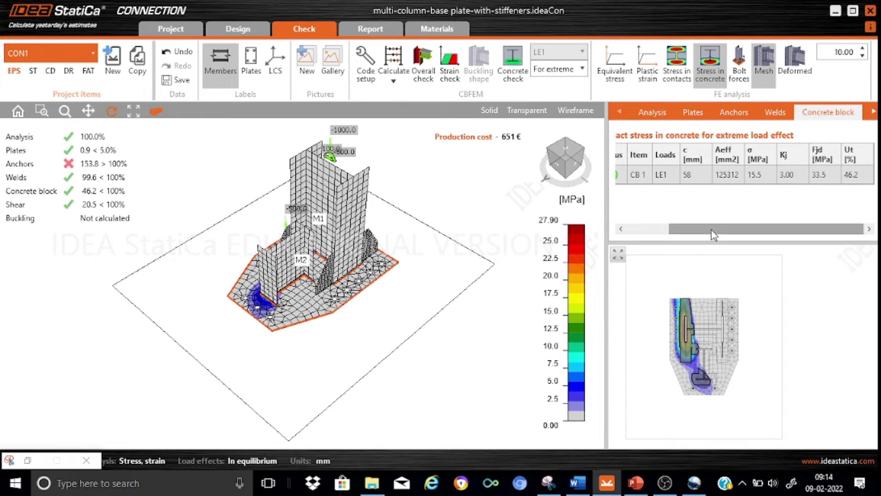
Step: Read through all contact stress check values of concrete block CB 1 and compare them with the stress pattern seen from below
left_click_drag(715, 234, 669, 244)
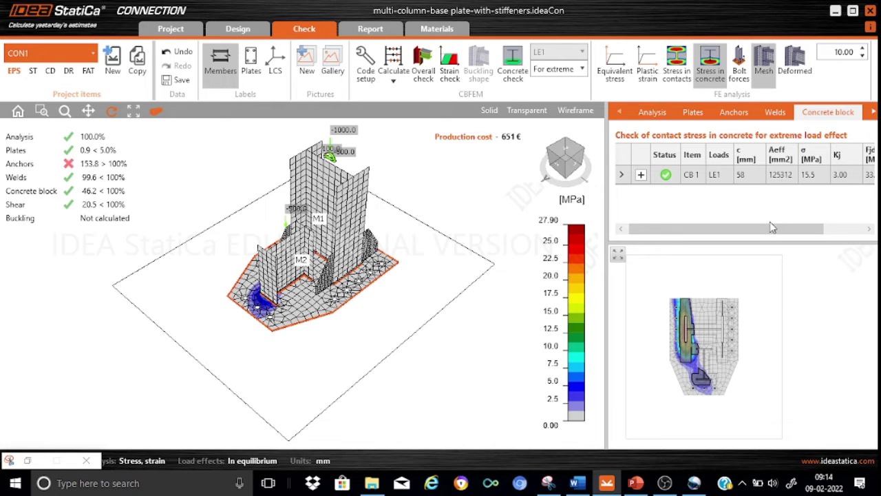
left_click_drag(716, 230, 836, 233)
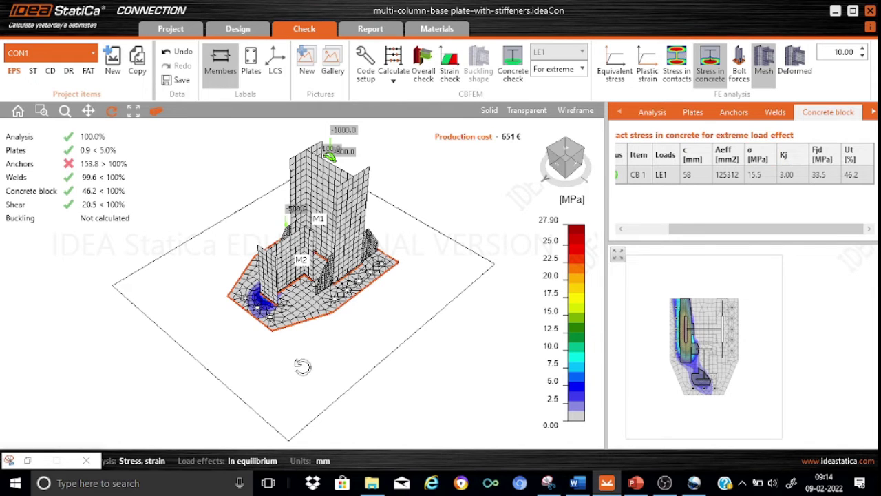
right_click_drag(303, 367, 364, 371)
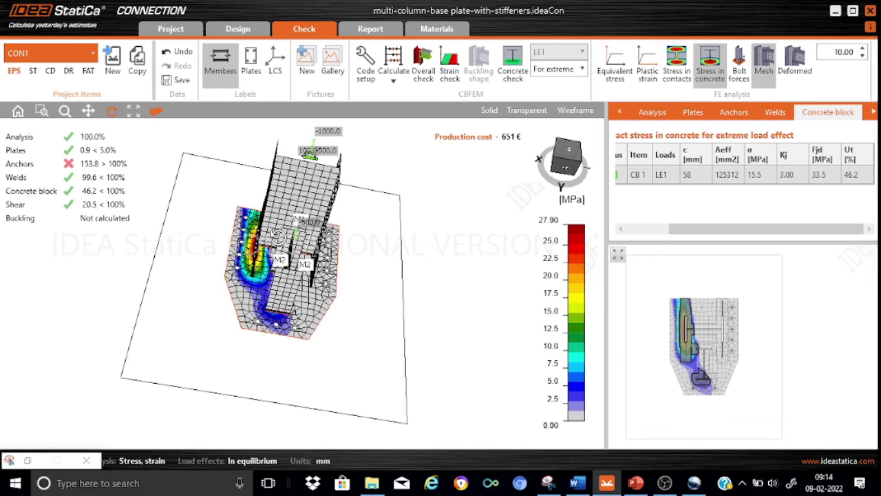
Step: Examine the concrete stress pattern close up around M1 and M2, and restore the axonometric view of the whole connection
scroll(279, 237, "up", 3)
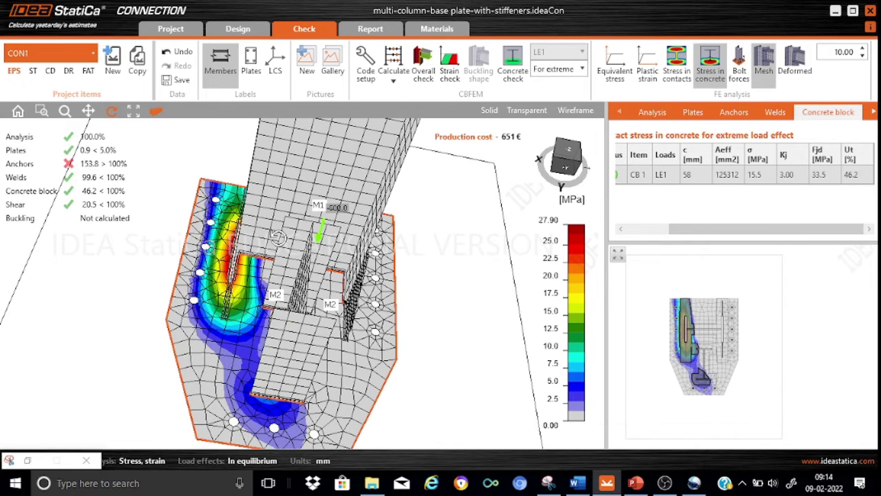
mouse_move(206, 312)
left_mouse_down()
mouse_move(198, 306)
mouse_move(204, 312)
left_mouse_up()
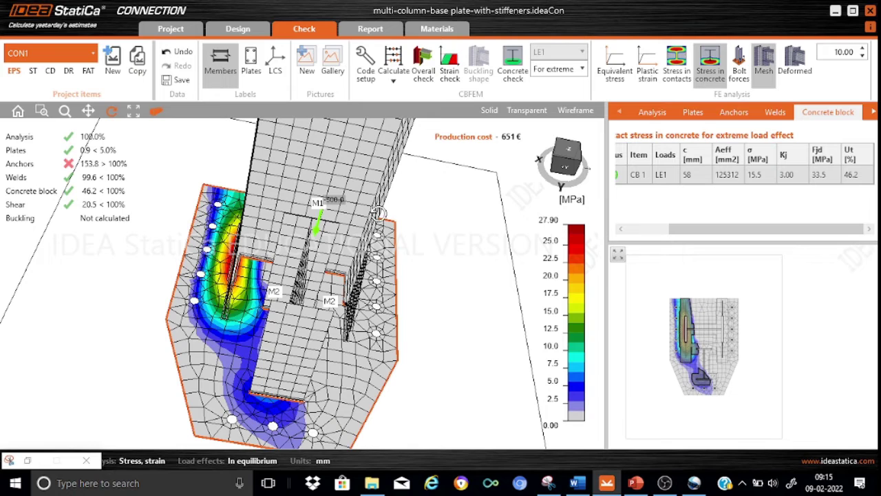
left_click(158, 113)
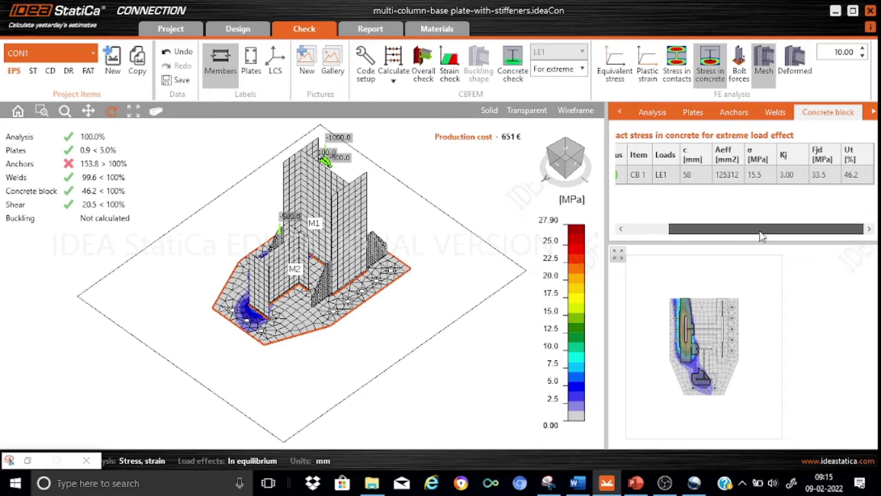
Step: Read through the shear check of base plate SP1 in the contact plane, from its forces and resistances to its utilisation
left_click(873, 112)
left_click(873, 112)
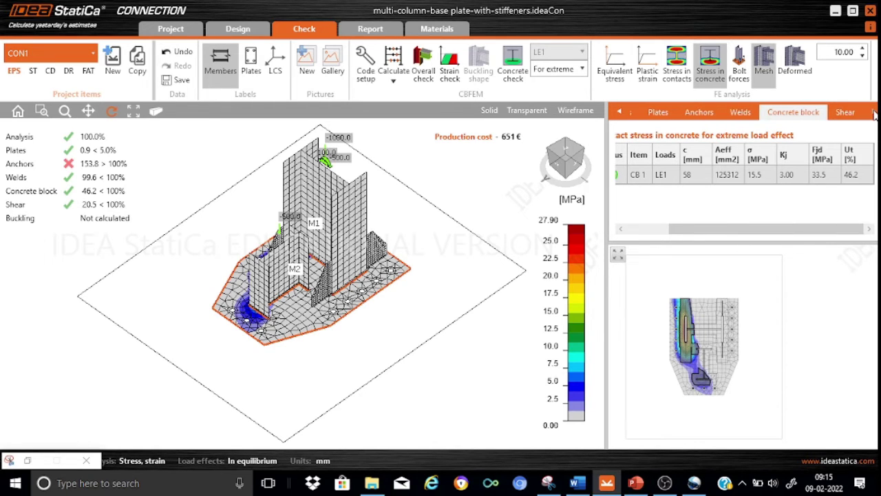
left_click(845, 112)
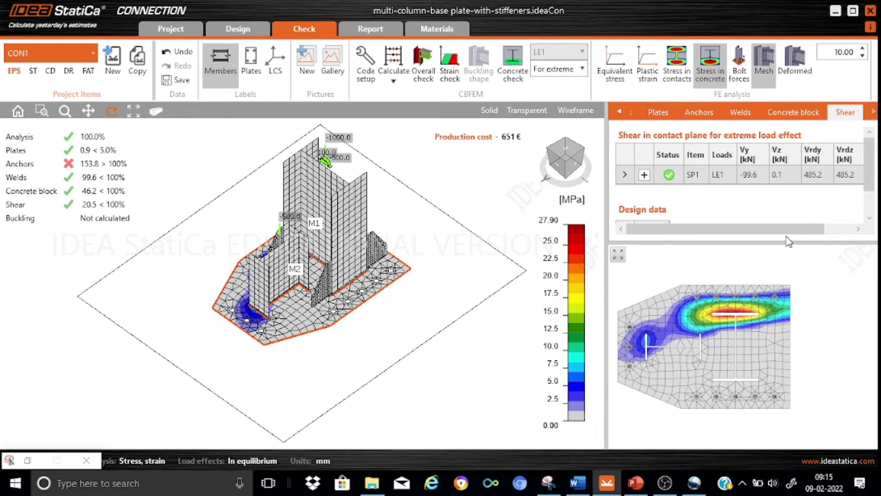
left_click_drag(787, 236, 848, 231)
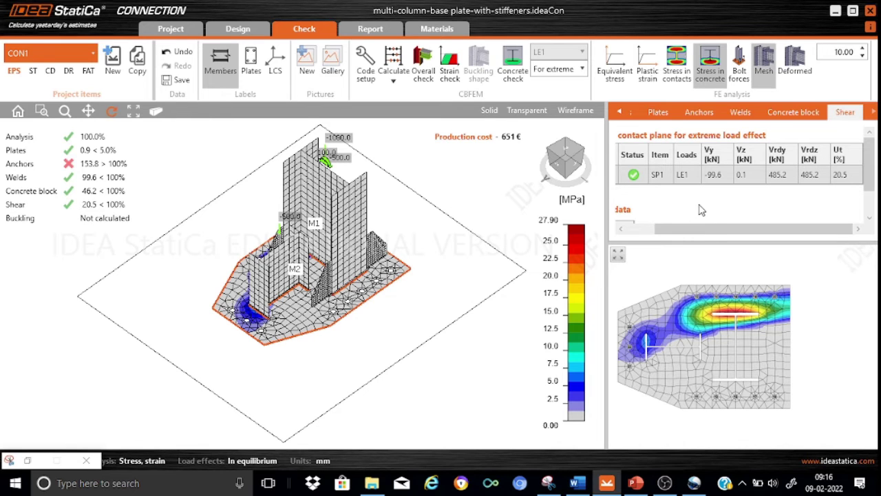
left_click_drag(714, 234, 687, 235)
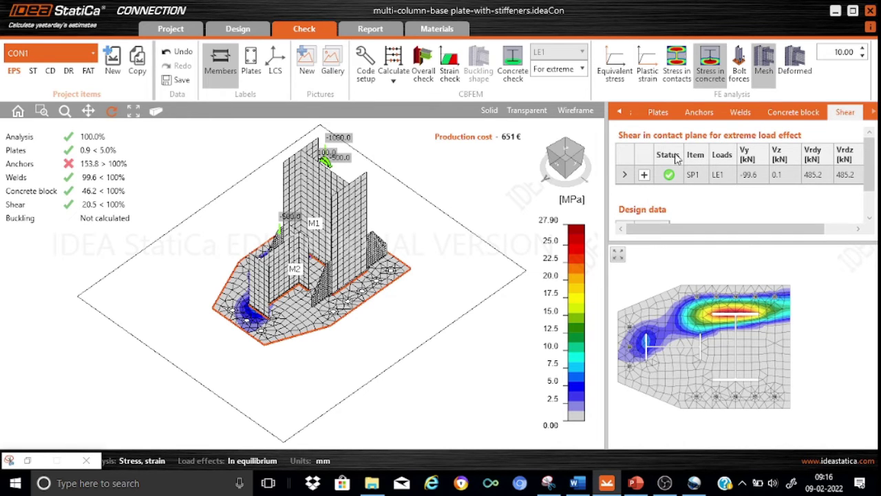
Step: Sort the anchor check results by tension force NEd in descending order
left_click(698, 115)
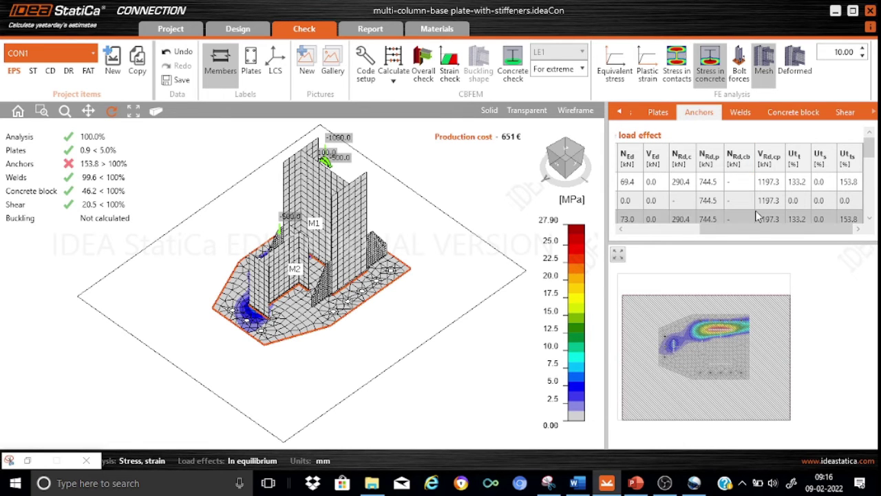
left_click_drag(749, 229, 686, 247)
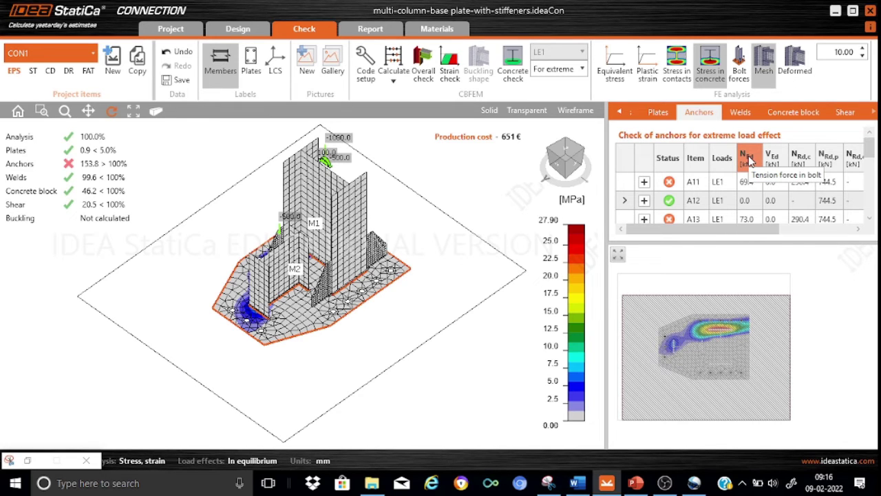
left_click(750, 160)
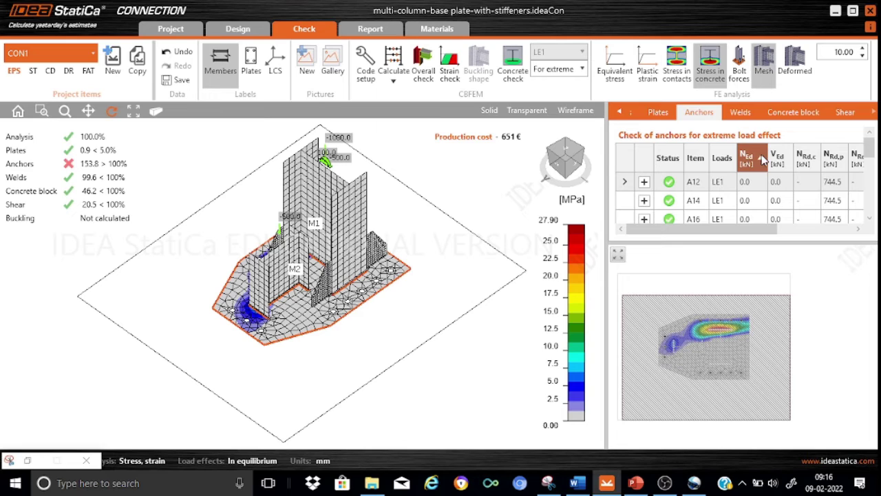
left_click(766, 159)
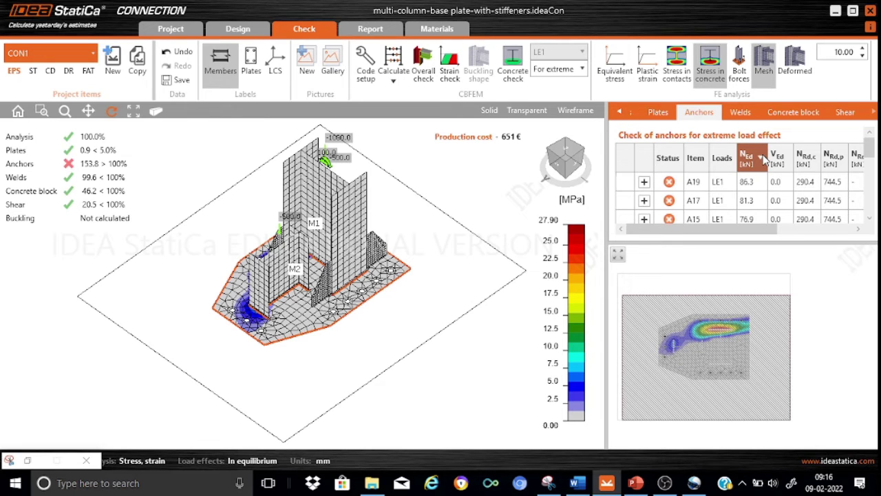
Step: Select anchor A19 and display bolt forces and stress in contacts on the model in place of the concrete stress
scroll(754, 166, "down", 1)
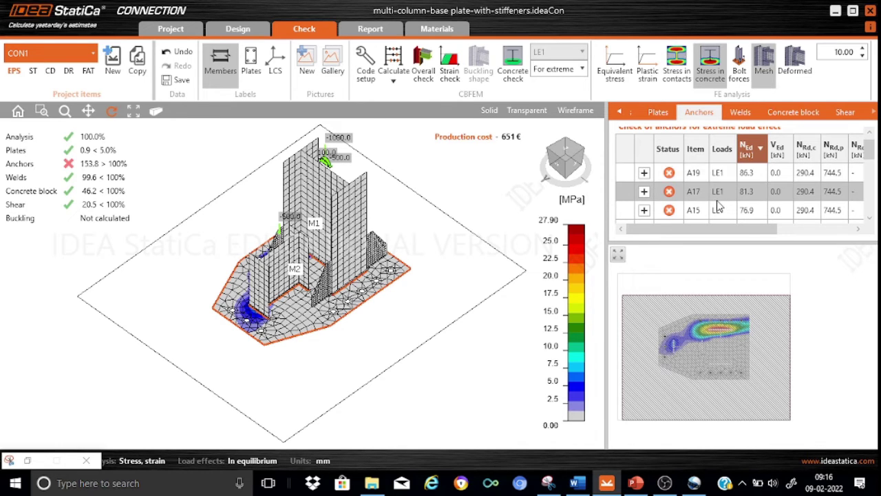
left_click(697, 176)
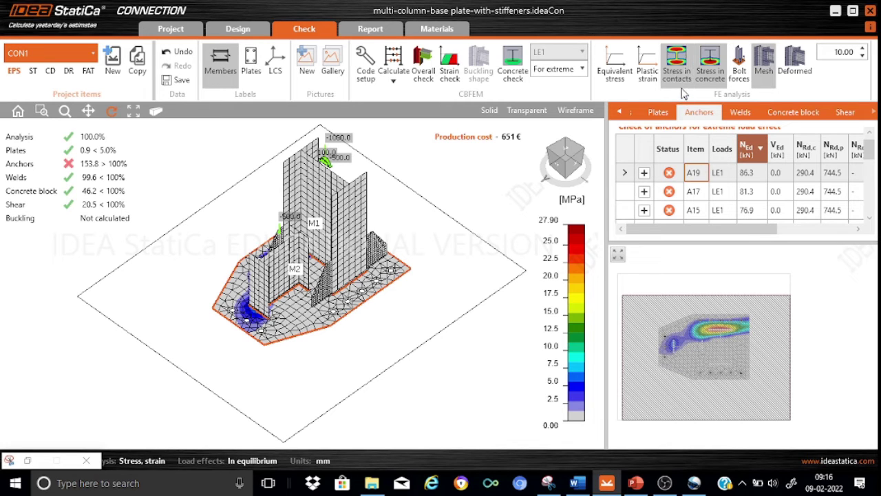
left_click(741, 77)
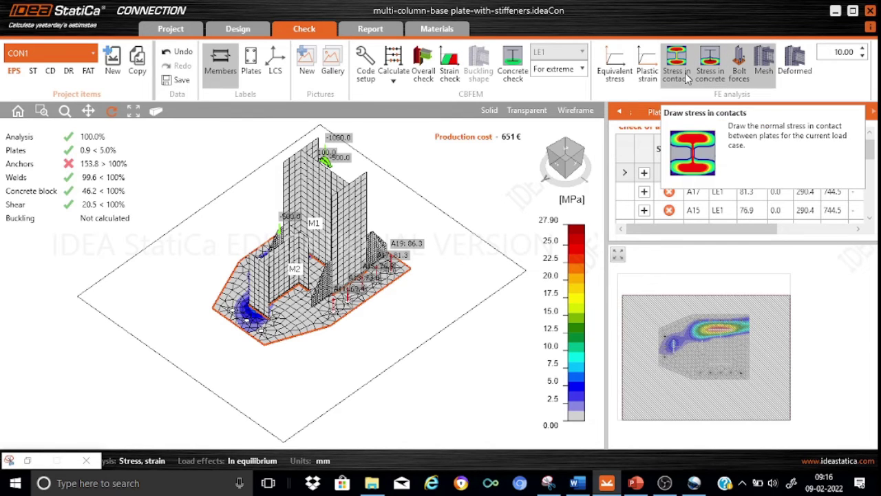
left_click(647, 75)
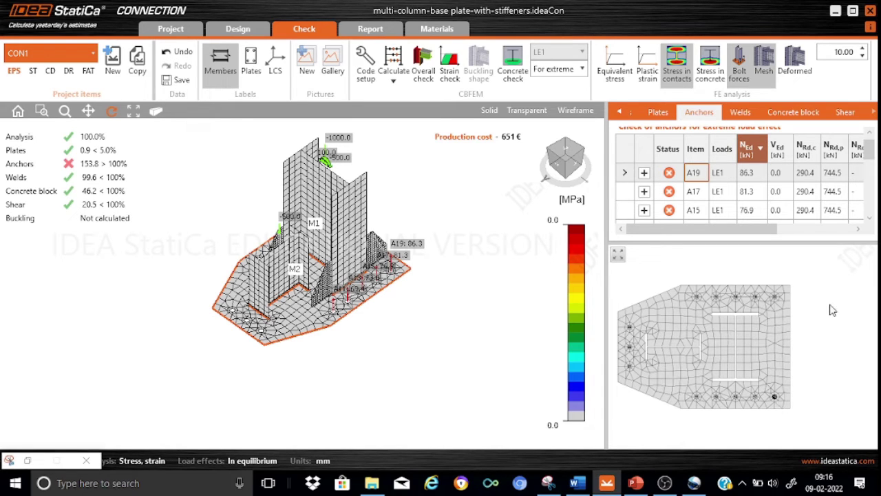
Step: Locate anchors A17, A15, A13 and A11 on the base plate by selecting each one in the anchor check results
left_click(702, 196)
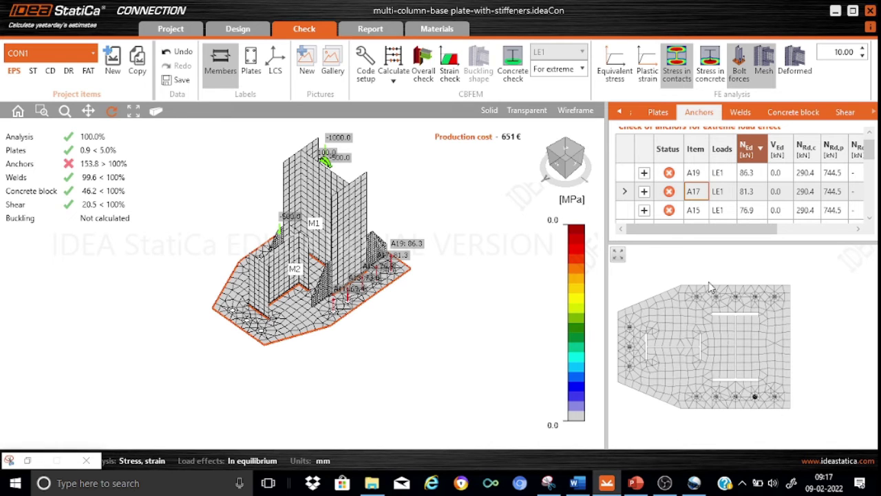
left_click(695, 215)
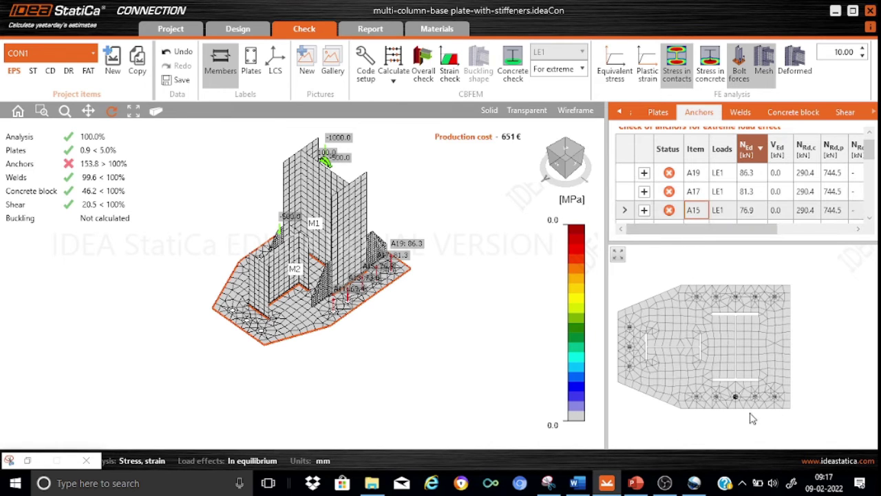
left_click_drag(870, 156, 871, 165)
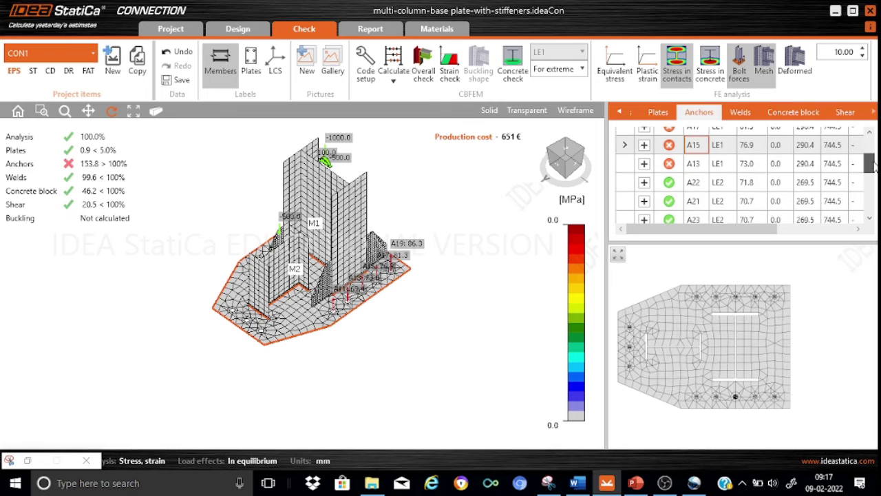
left_click(694, 165)
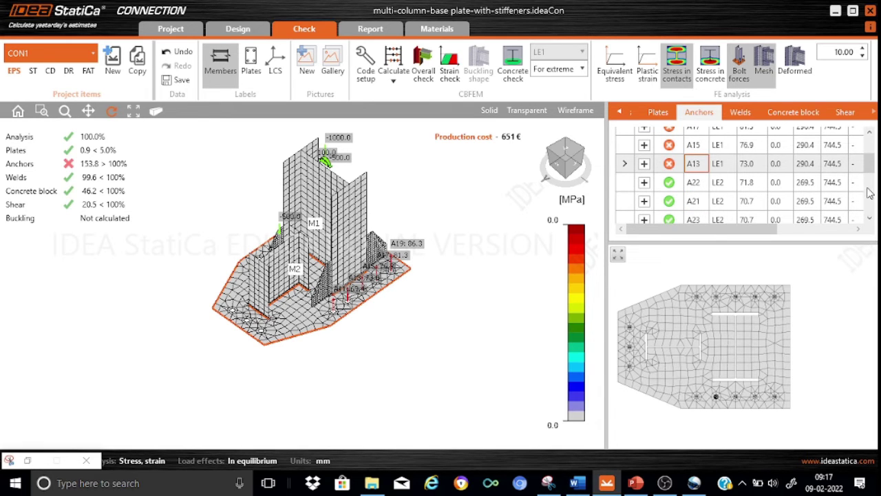
left_click_drag(871, 170, 871, 181)
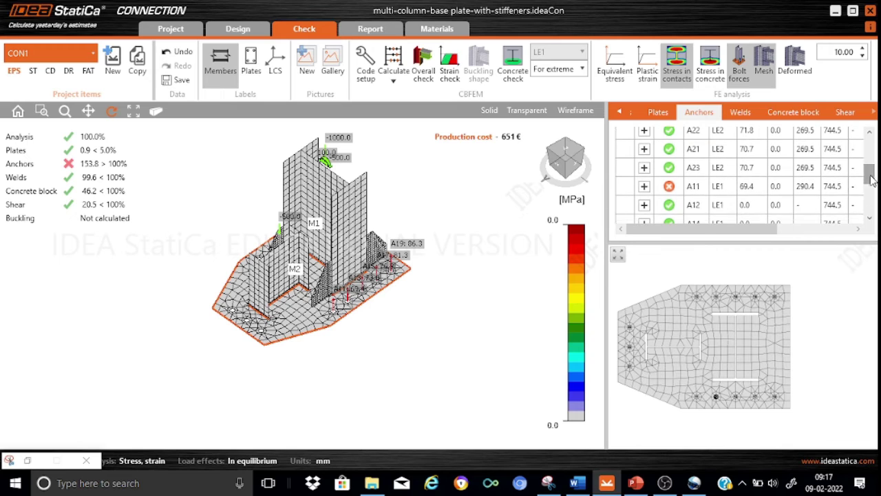
left_click(704, 193)
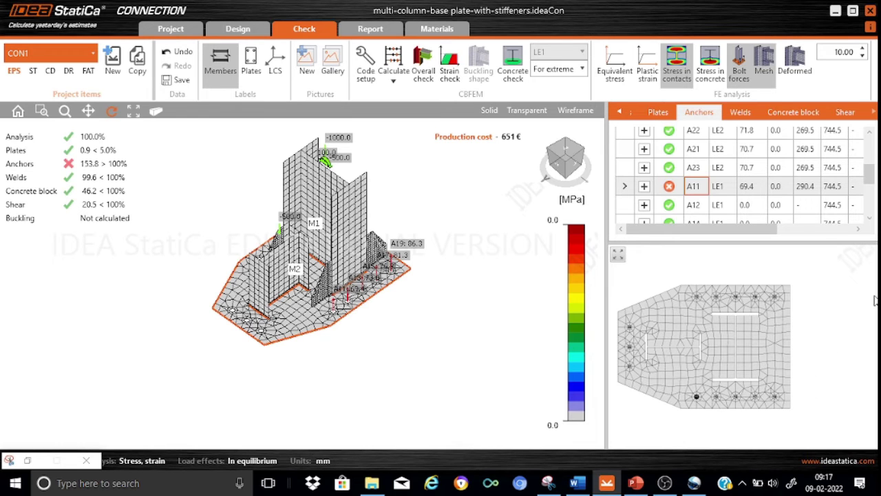
Step: Inspect the positions and LE2 bolt forces of anchors A22, A21 and A23 by selecting each one in turn
left_click_drag(875, 182, 875, 178)
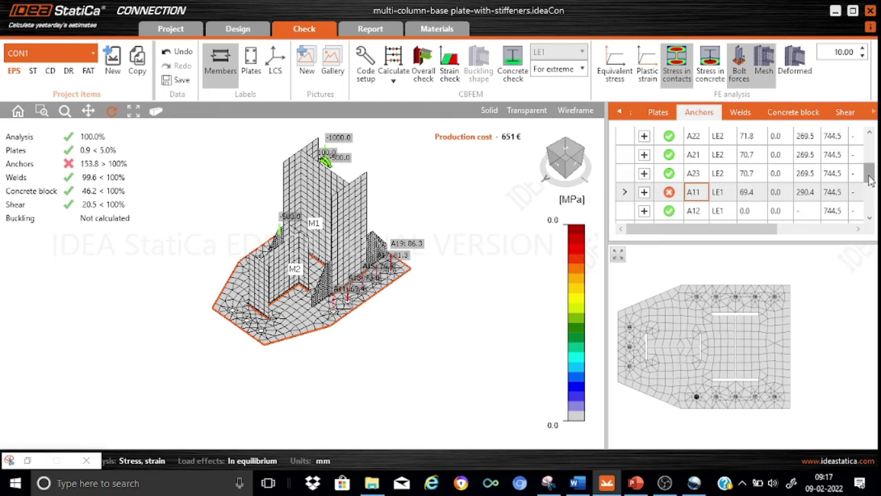
left_click(697, 137)
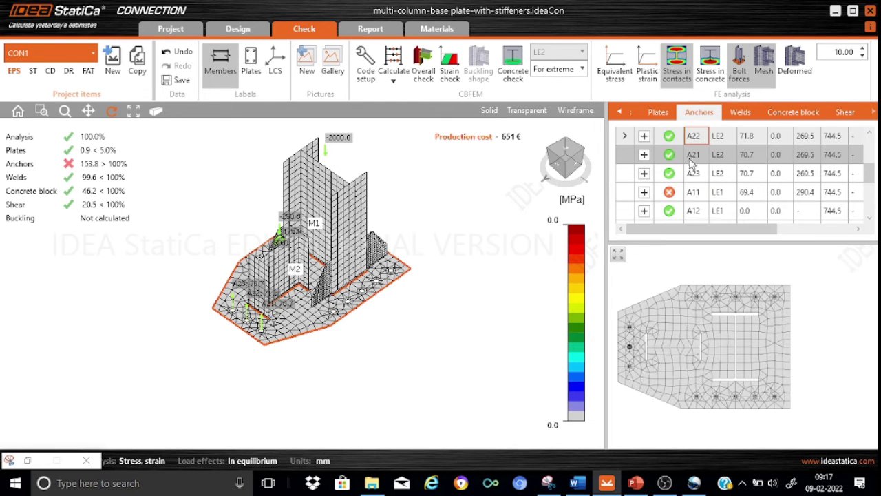
left_click(693, 157)
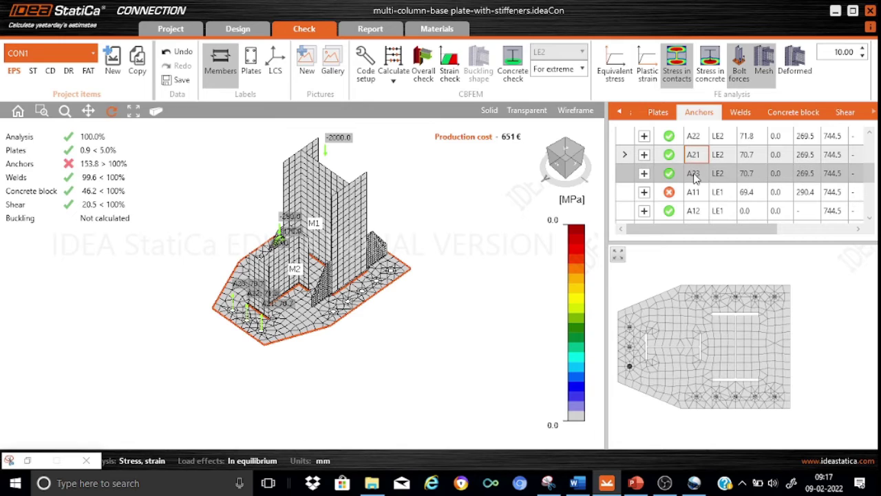
left_click(696, 174)
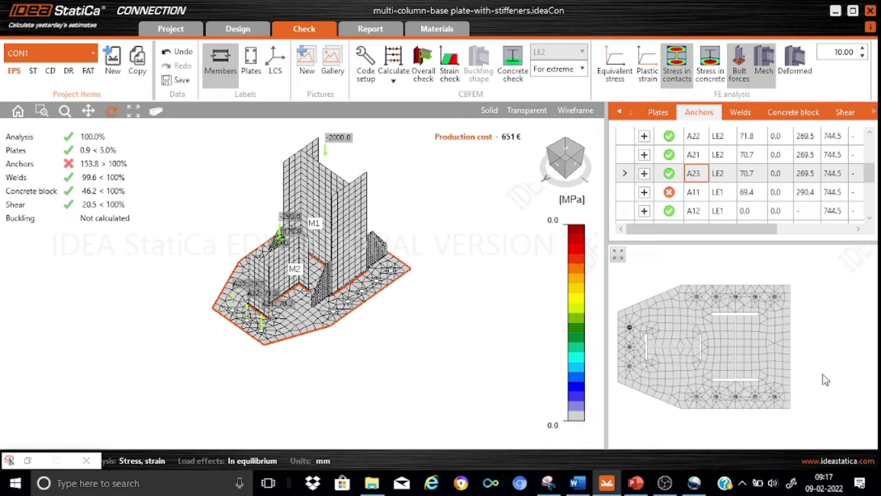
Step: Expand the detailed check of anchor A19, review its tensile resistance formula and utilisations, and collapse it again
left_click_drag(872, 176, 870, 141)
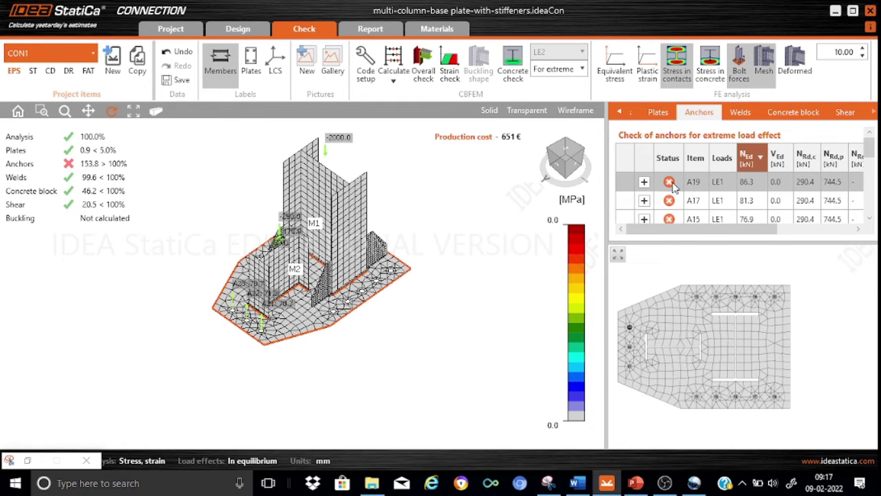
left_click(645, 182)
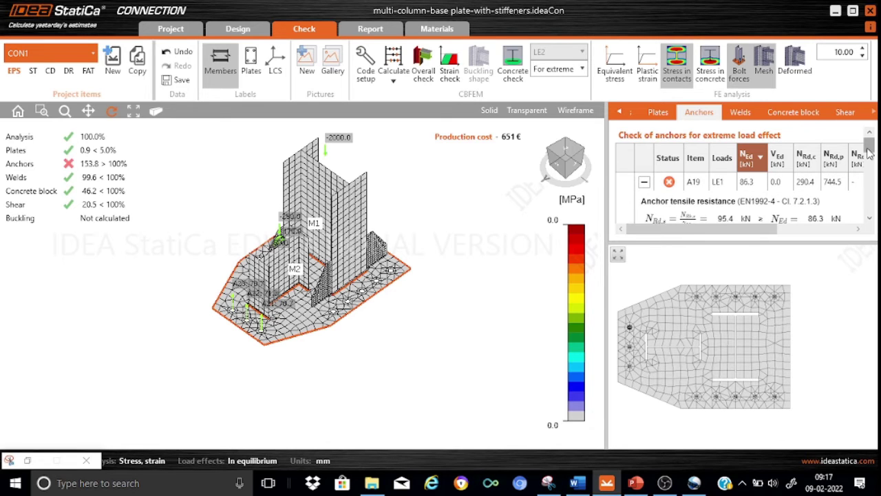
left_click_drag(869, 146, 868, 154)
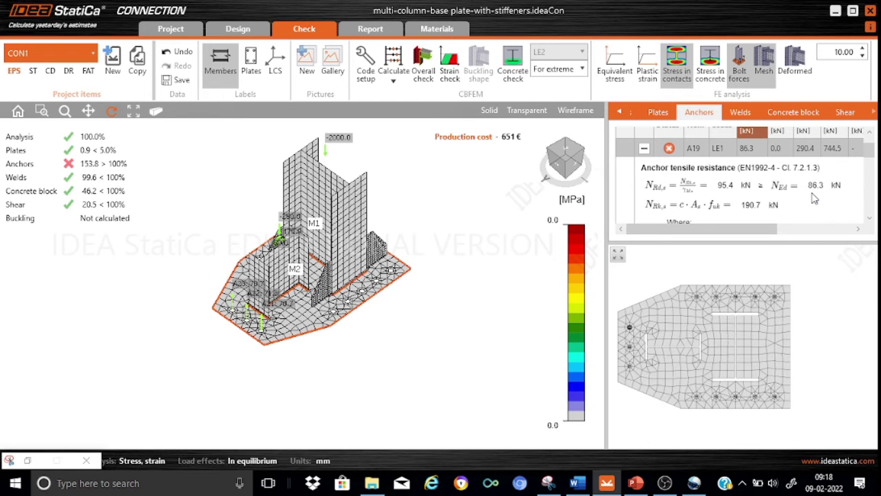
left_click_drag(758, 230, 841, 235)
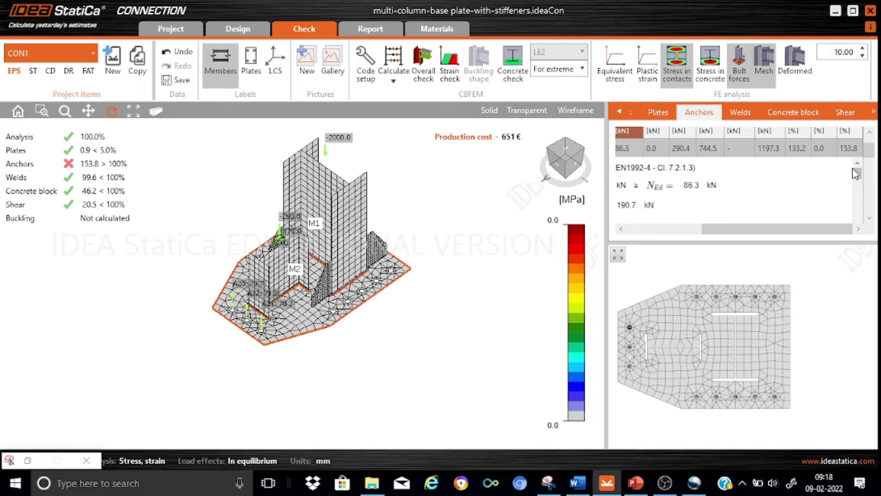
left_click_drag(871, 151, 871, 142)
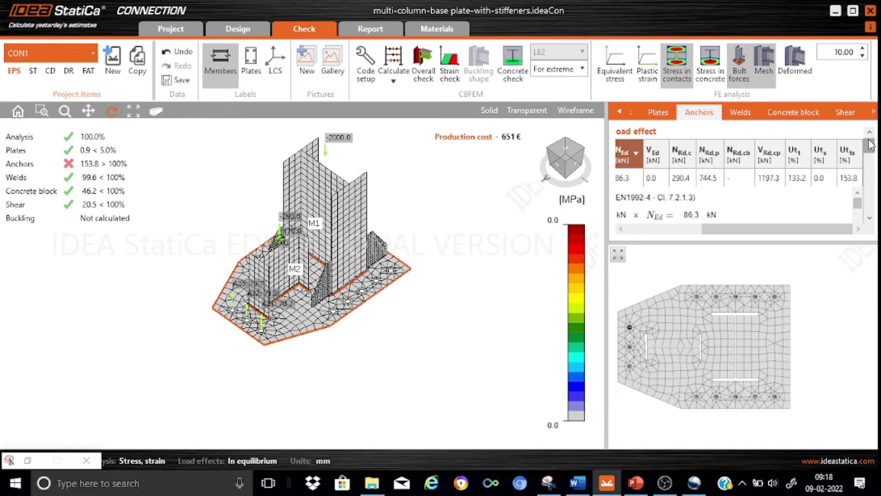
left_click_drag(757, 230, 673, 245)
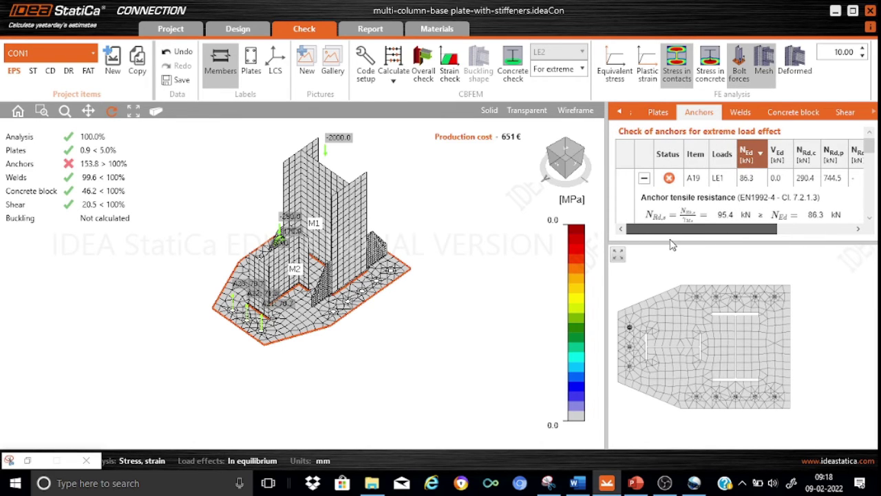
left_click(644, 178)
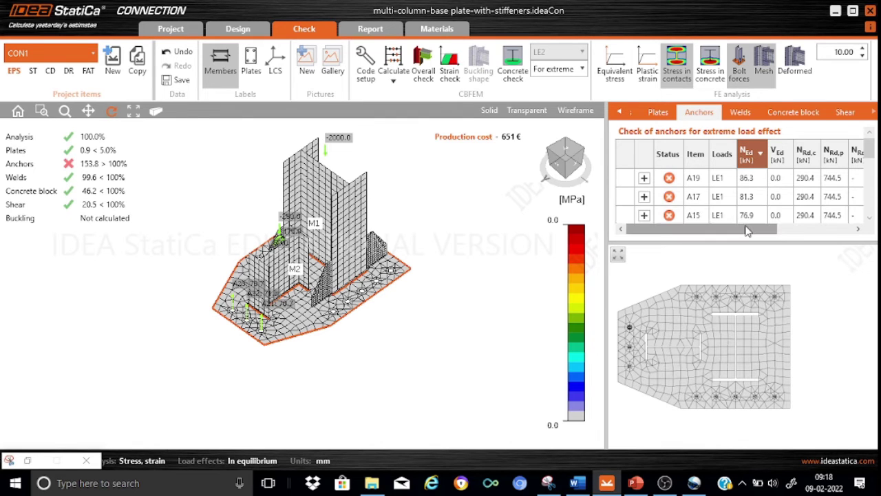
Step: Examine the forces, resistances and utilisations of all anchors in the anchor check table, through to the Ut columns of the most loaded anchors
left_click_drag(748, 230, 774, 233)
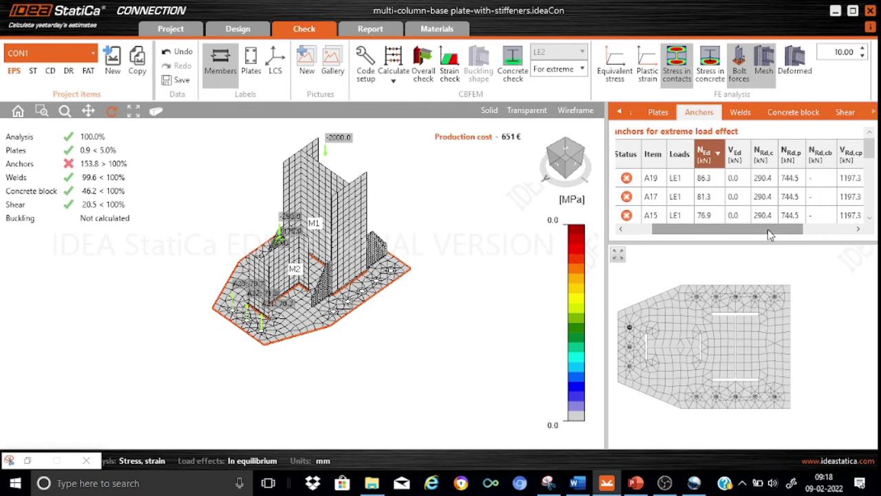
scroll(765, 235, "right", 1)
scroll(765, 235, "left", 2)
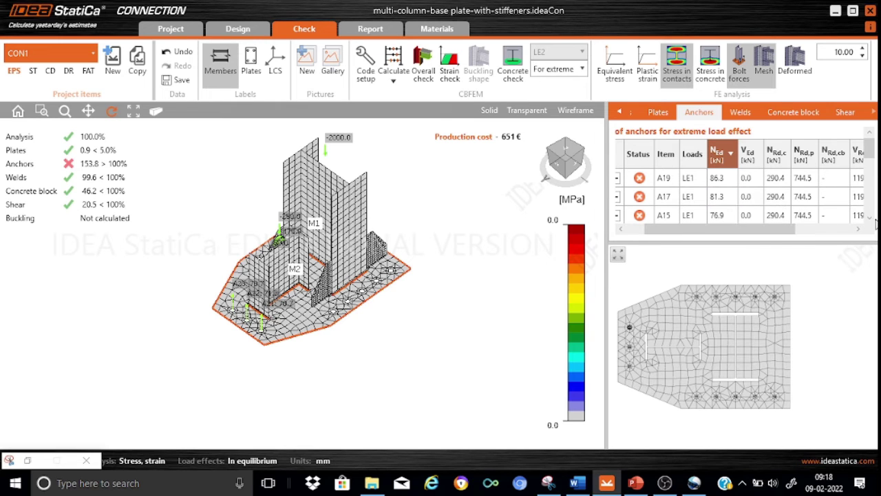
scroll(868, 218, "down", 3)
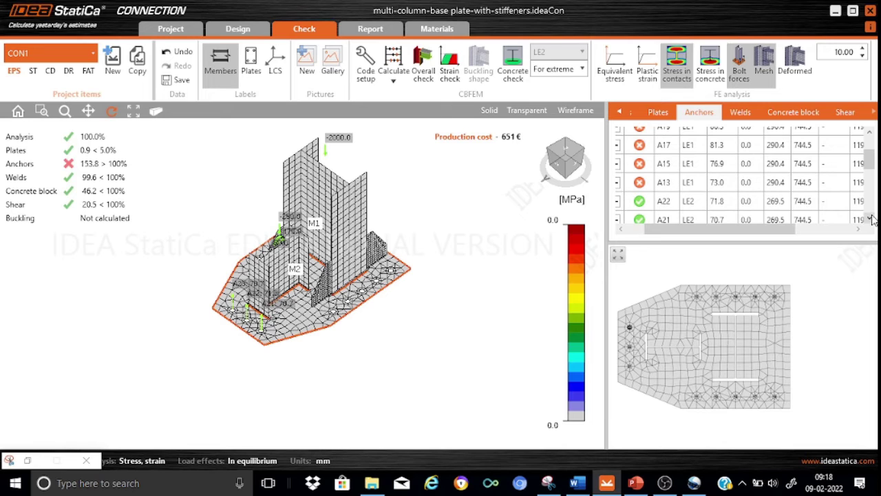
scroll(872, 219, "down", 4)
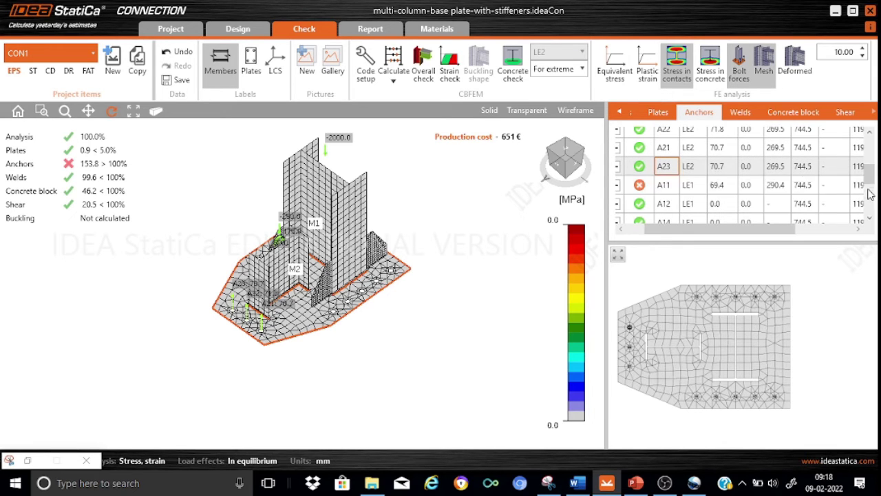
left_click_drag(871, 176, 872, 143)
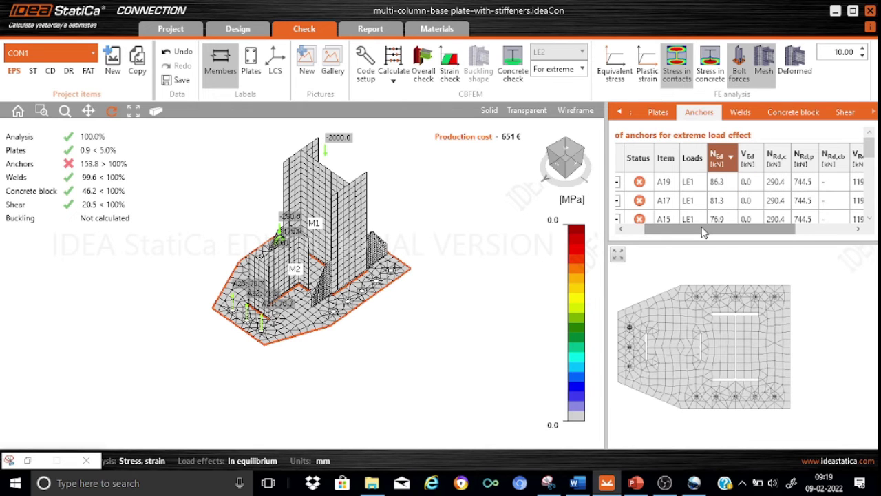
left_click_drag(704, 233, 764, 233)
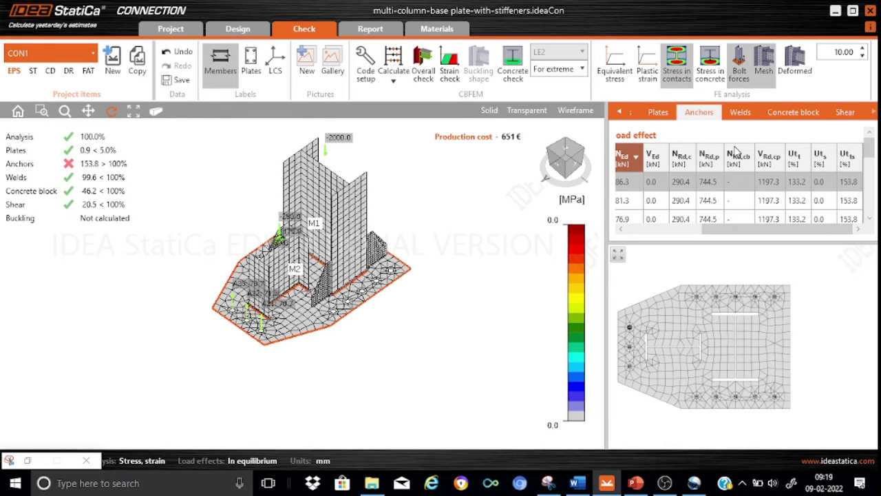
Step: Open the detailed report and review its anchor table and the tensile and concrete breakout resistance formulas for anchor A11
left_click(370, 29)
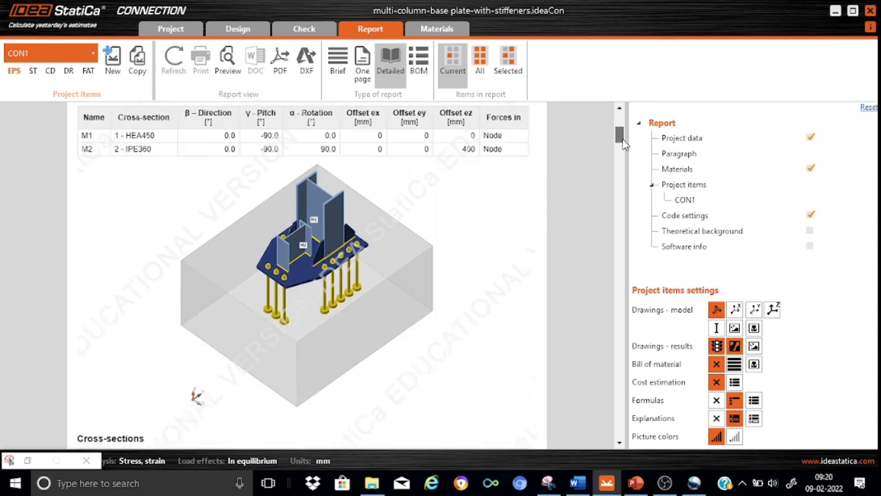
left_click_drag(619, 124, 638, 228)
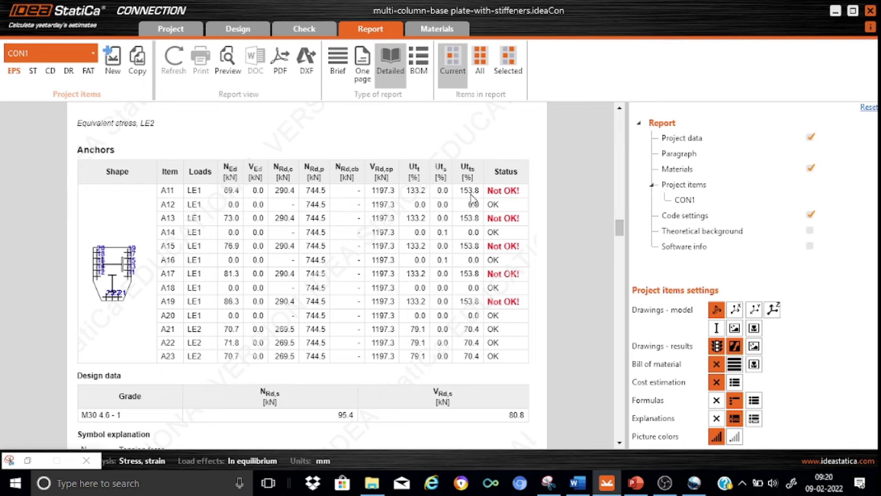
left_click_drag(619, 231, 623, 255)
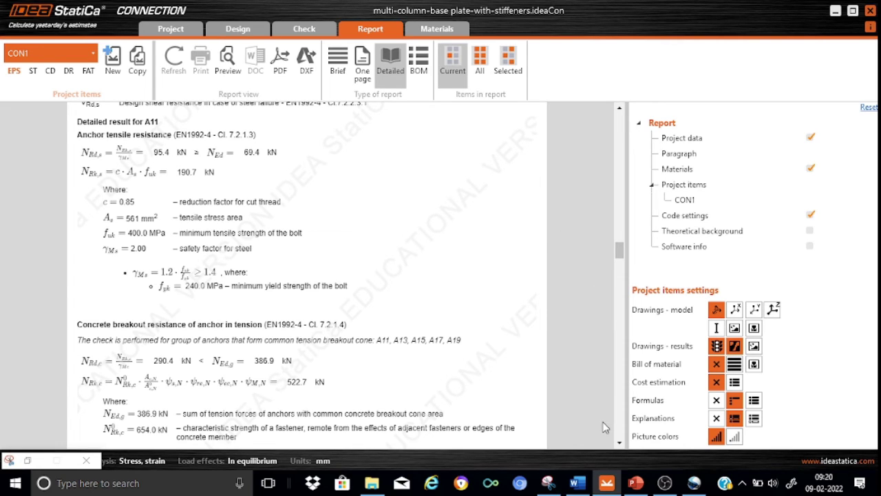
left_click(619, 443)
left_click(622, 445)
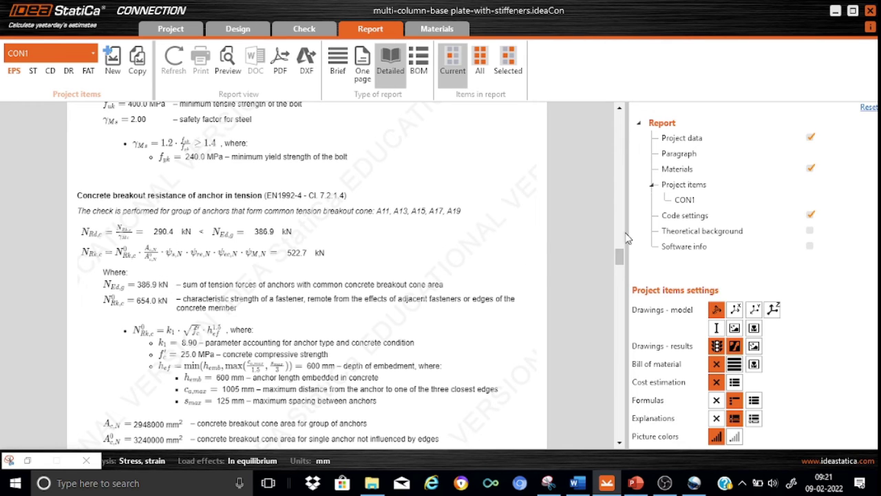
Step: Compare the report's anchor table with A11's steel and concrete tension-shear interaction checks, and return to the start of the report
left_click_drag(617, 261, 619, 233)
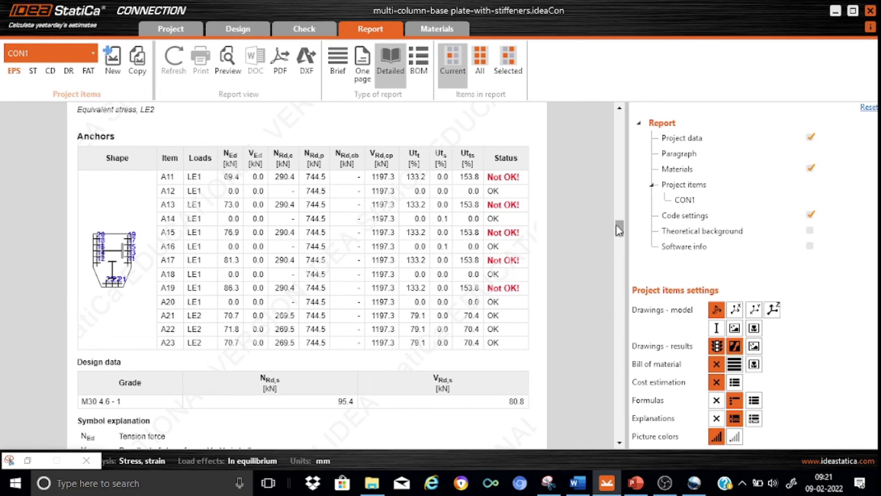
left_click_drag(619, 228, 621, 320)
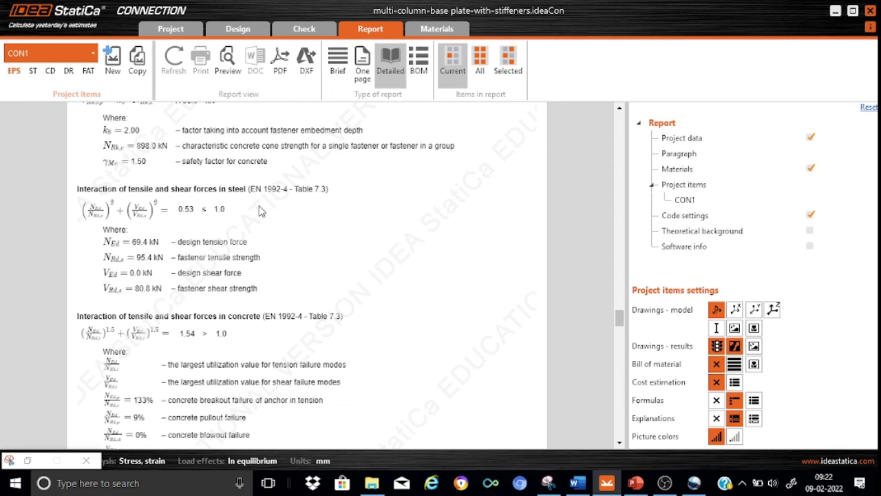
left_click_drag(622, 322, 622, 235)
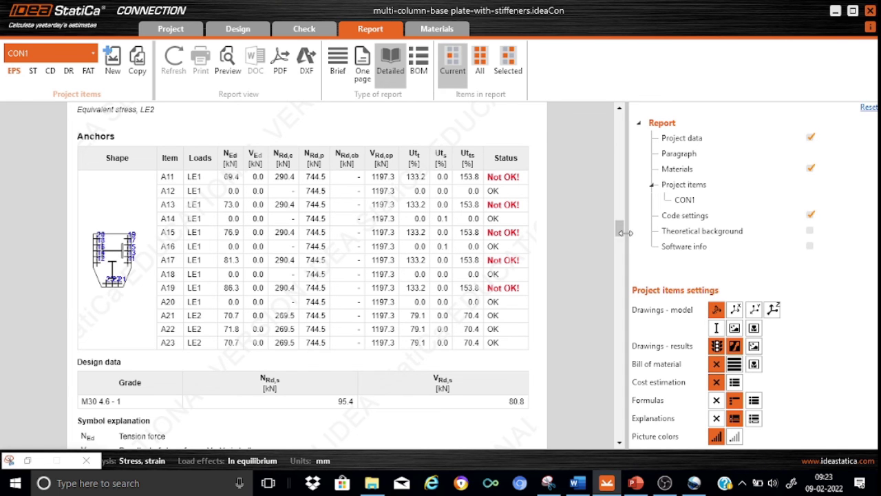
left_click_drag(619, 236, 619, 124)
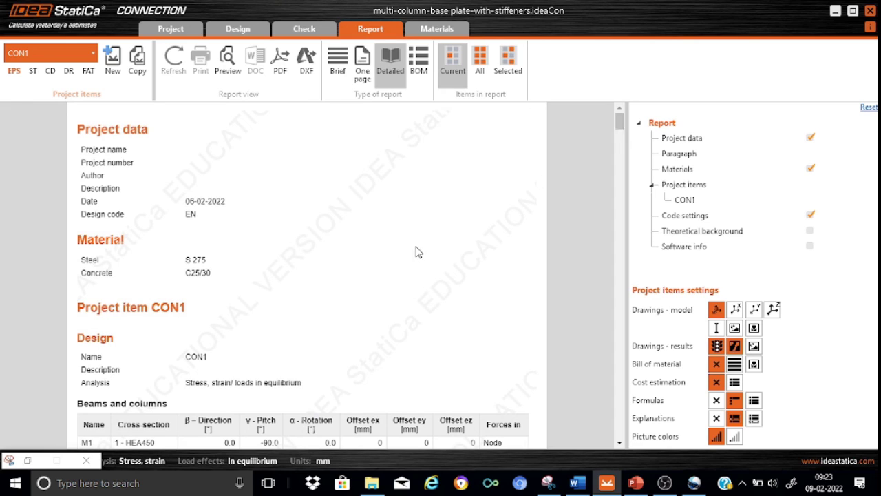